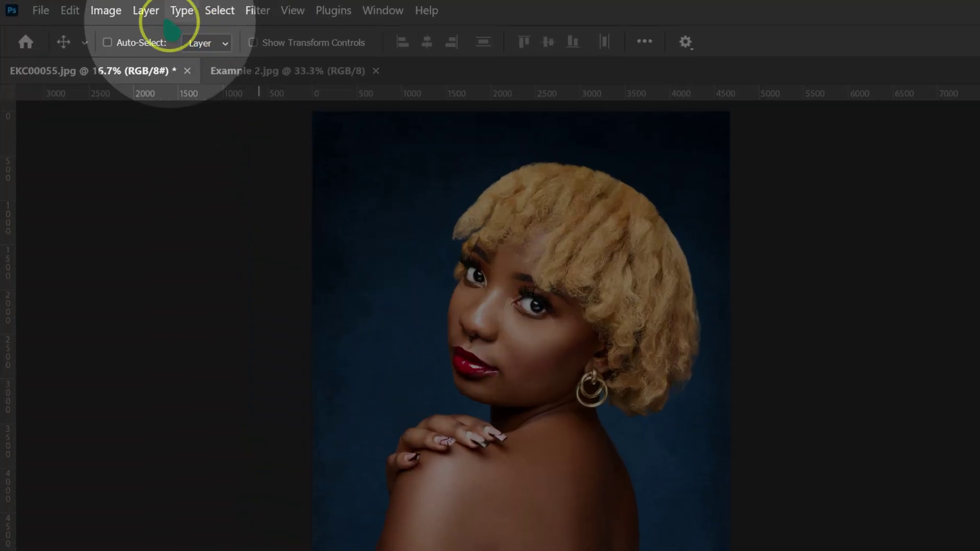
Step: Show the Layer > New Fill Layer submenu for the EKC00055.jpg portrait
click(104, 9)
mouse_move(183, 227)
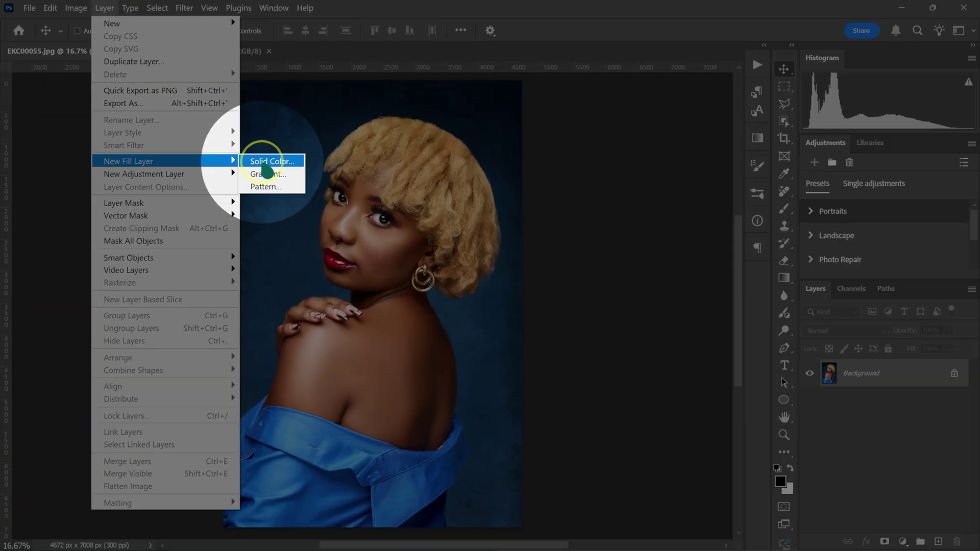
Step: Add a Solid Color fill layer named Color Fill 1 in D28262 and select its mask
click(375, 225)
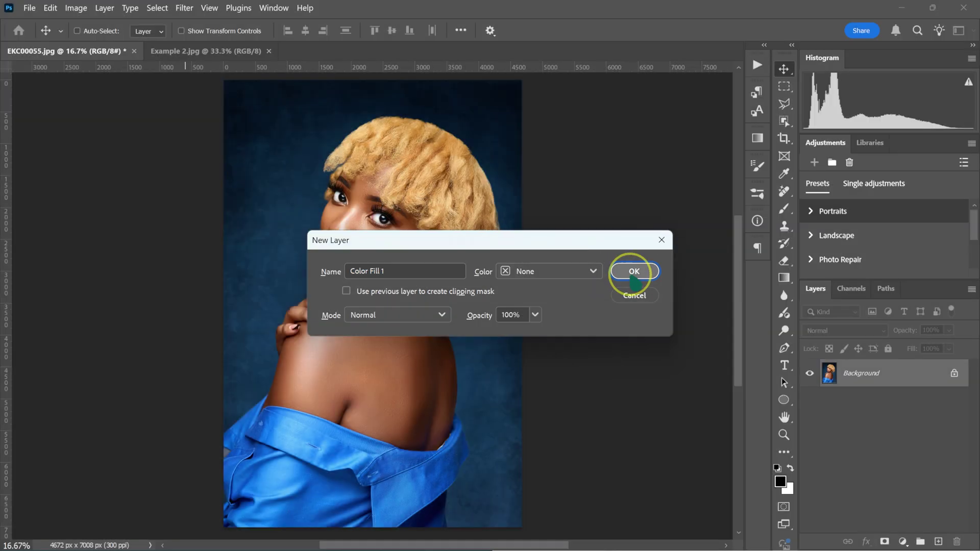
click(633, 270)
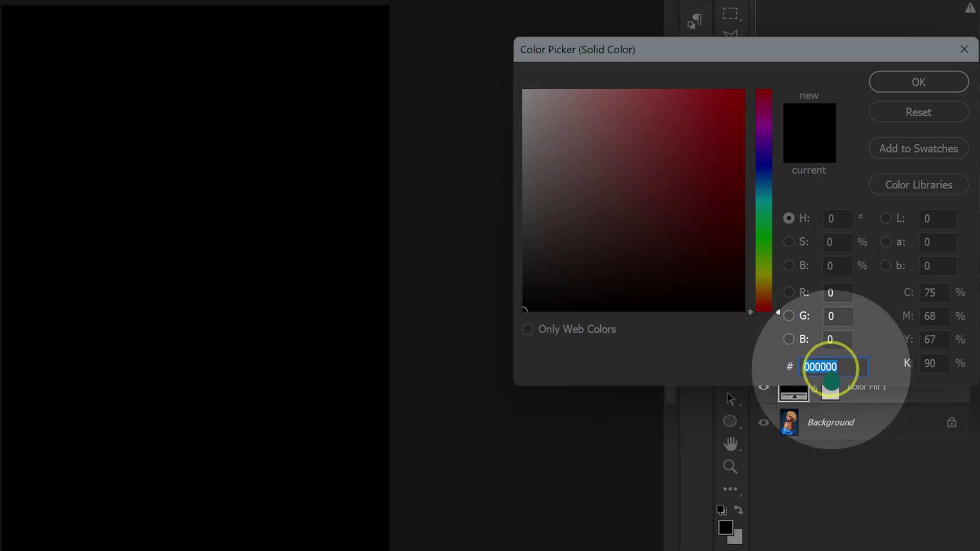
text(D)
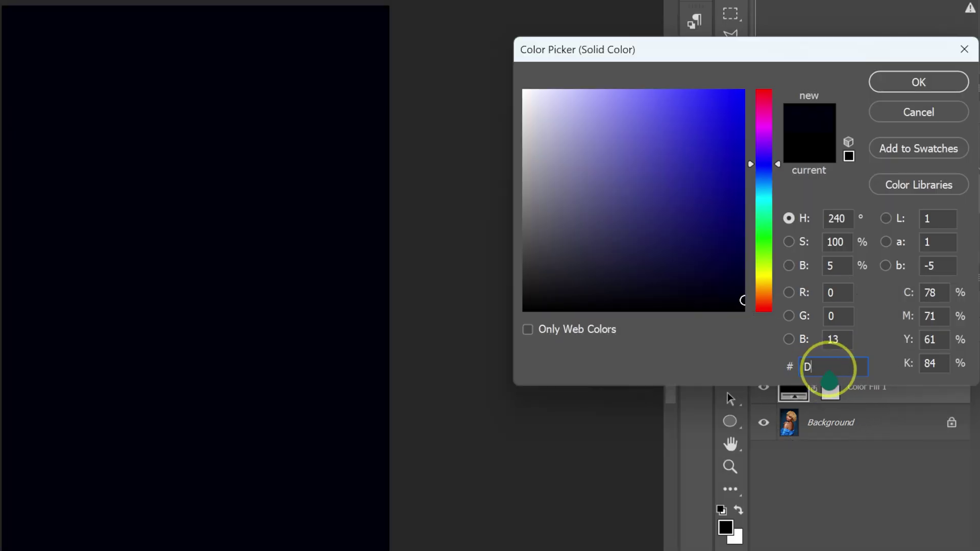
text(28262)
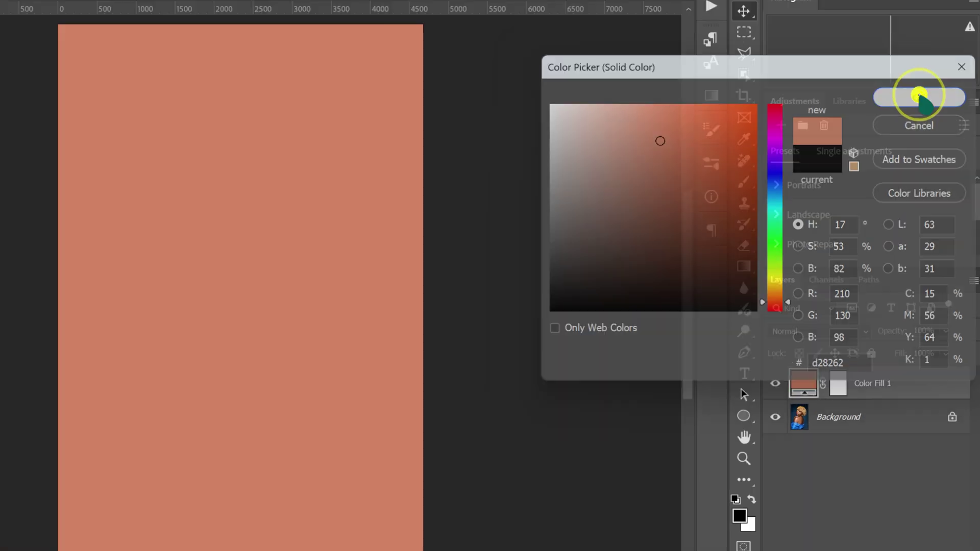
click(919, 82)
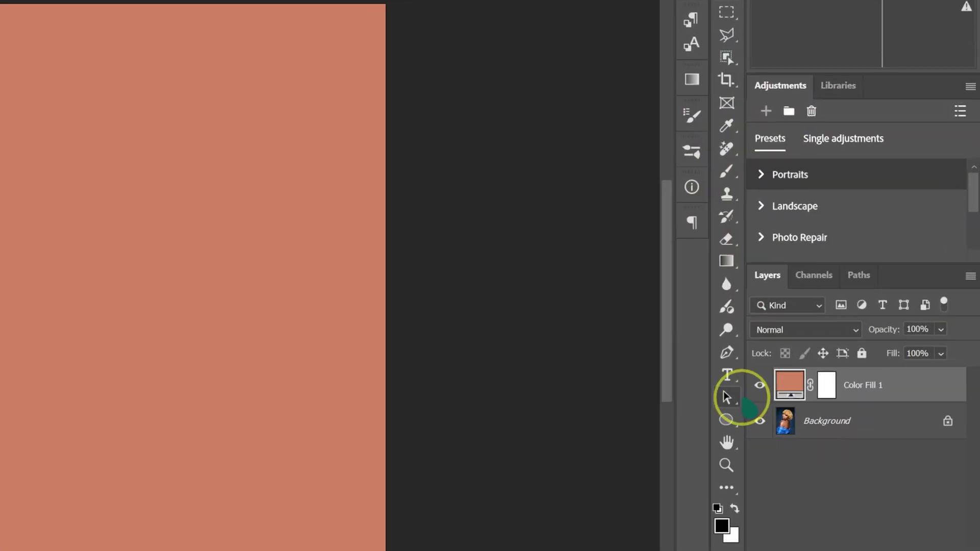
click(860, 373)
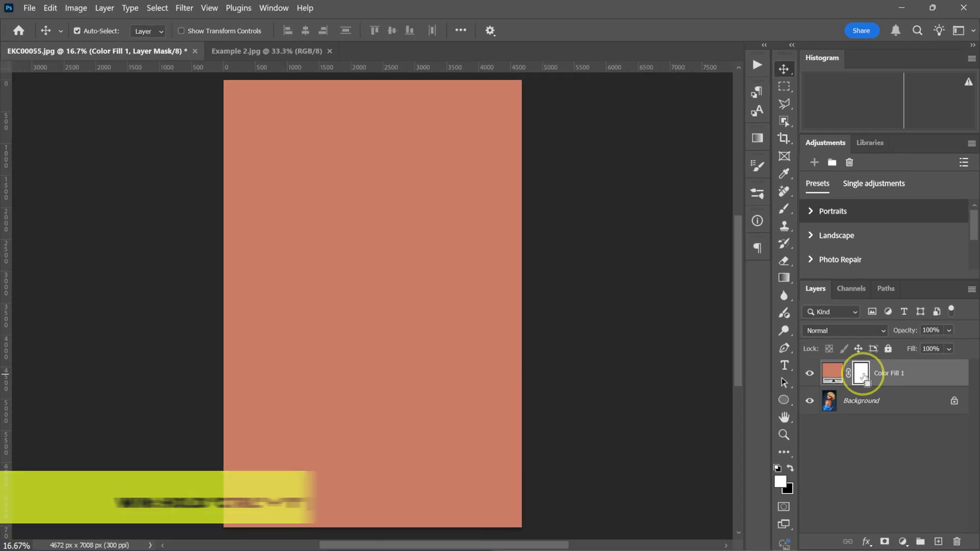
Step: Invert Color Fill 1's mask to hide the fill, select the Brush tool, and view at 25%
key(ctrl+i)
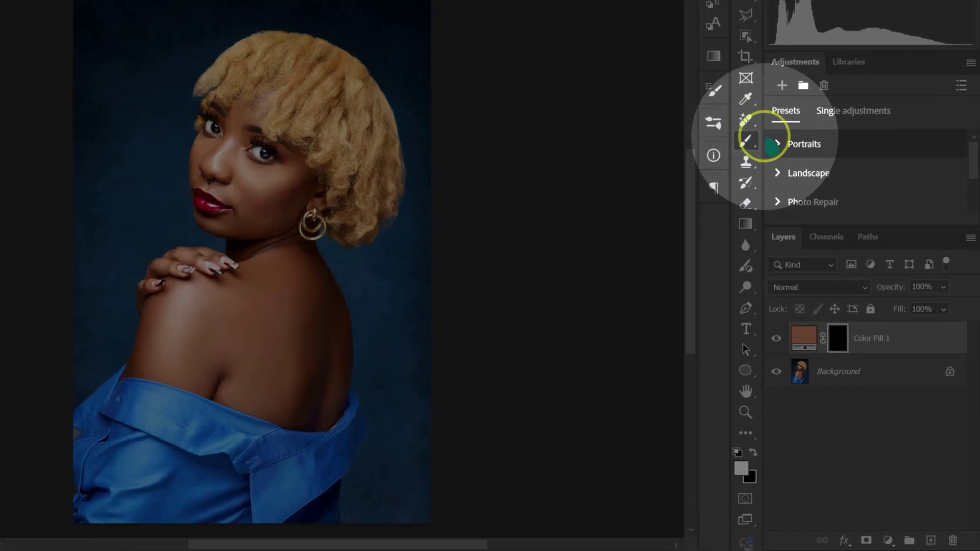
right_click(786, 209)
click(811, 140)
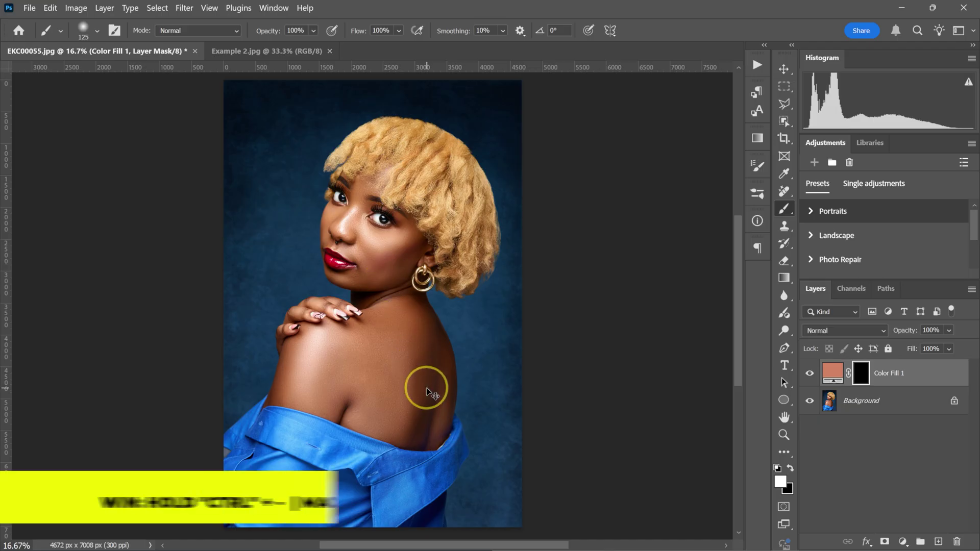
key(ctrl+plus)
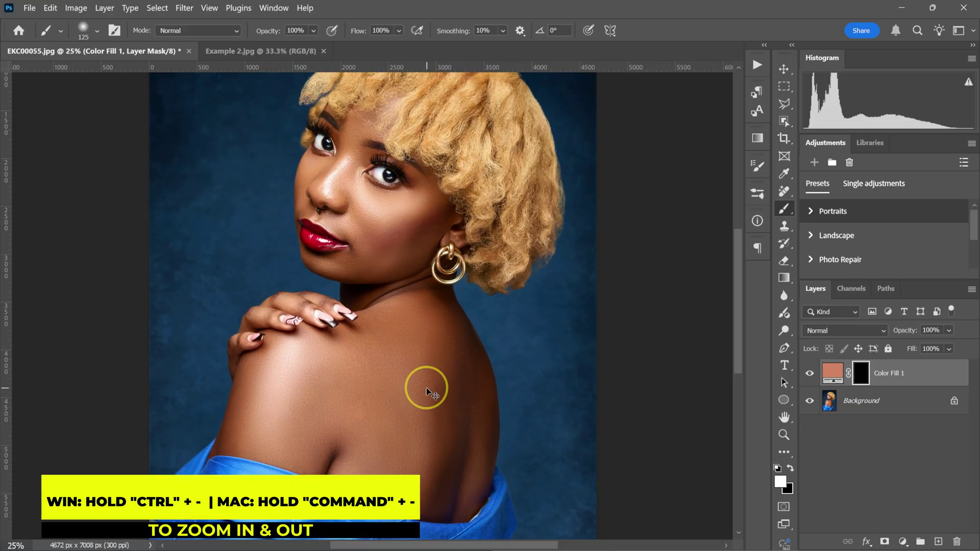
key(ctrl+plus)
key(ctrl+minus)
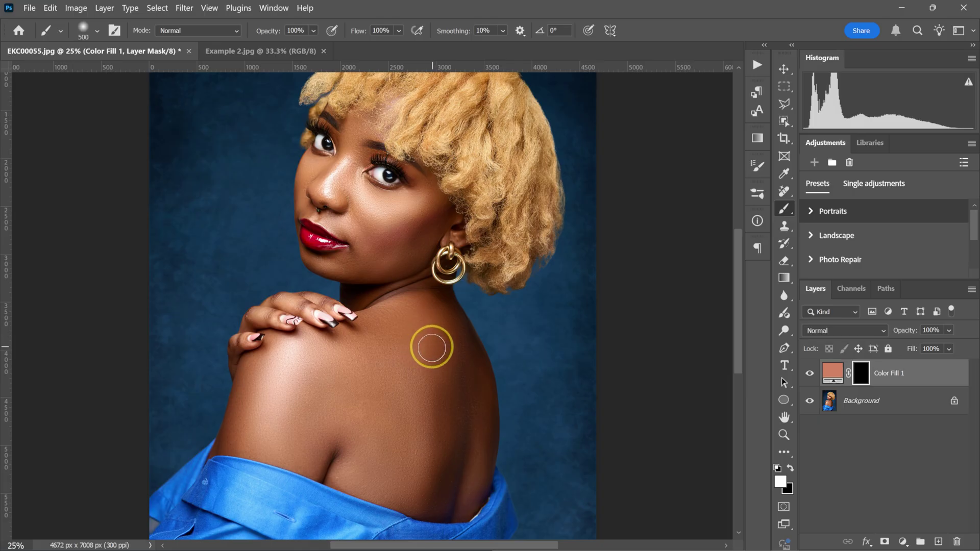
Step: Paint the salmon fill onto the shoulder, back, neck, cheek and forehead, resizing the brush
drag(420, 323, 394, 332)
mouse_move(341, 393)
mouse_down()
mouse_move(443, 377)
mouse_move(458, 449)
mouse_move(468, 359)
mouse_move(475, 442)
mouse_move(461, 505)
mouse_move(372, 493)
mouse_move(331, 473)
mouse_move(437, 476)
mouse_move(361, 416)
mouse_move(248, 405)
mouse_move(243, 445)
mouse_move(315, 462)
mouse_move(313, 341)
mouse_move(321, 368)
mouse_move(271, 352)
mouse_move(230, 445)
mouse_move(319, 439)
mouse_move(389, 403)
mouse_move(346, 440)
mouse_move(380, 467)
mouse_move(403, 409)
mouse_move(430, 441)
mouse_up()
mouse_move(451, 503)
mouse_down()
mouse_move(474, 475)
mouse_move(467, 349)
mouse_move(450, 316)
mouse_move(431, 298)
mouse_move(343, 341)
mouse_move(427, 310)
mouse_up()
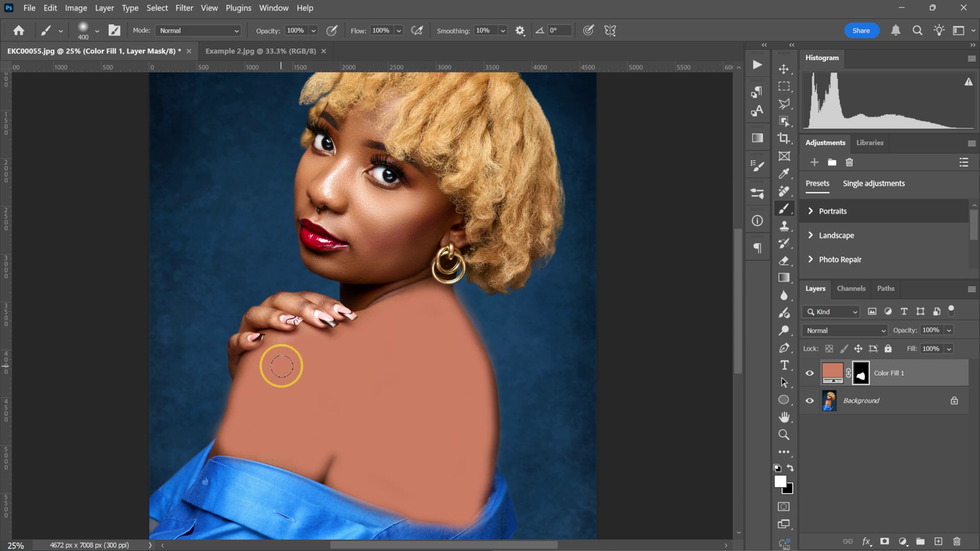
key(bracketleft)
key(bracketleft)
mouse_move(324, 364)
mouse_down()
mouse_move(372, 218)
mouse_move(403, 253)
mouse_move(374, 254)
mouse_move(444, 205)
mouse_move(415, 183)
mouse_move(348, 166)
mouse_move(353, 120)
mouse_move(383, 114)
mouse_move(352, 141)
mouse_move(337, 178)
mouse_move(342, 198)
mouse_move(310, 181)
mouse_move(306, 214)
mouse_move(338, 227)
mouse_move(322, 263)
mouse_move(431, 284)
mouse_move(356, 304)
mouse_move(428, 275)
mouse_up()
key(bracketleft)
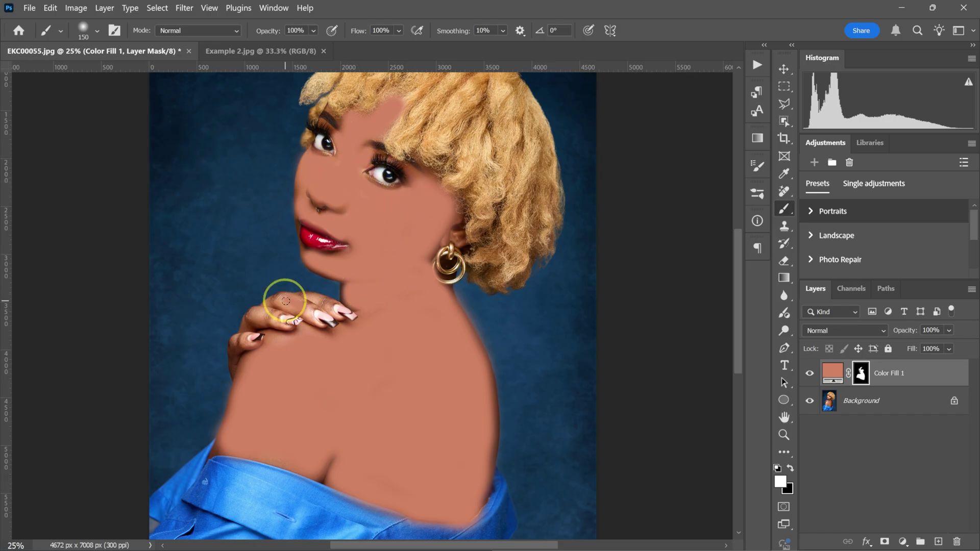
key(bracketright)
key(bracketright)
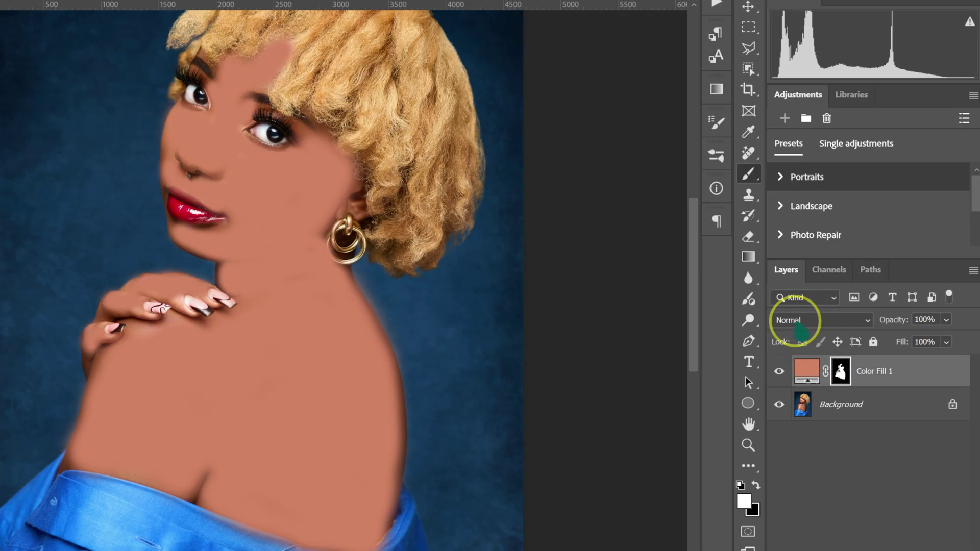
Step: Switch Color Fill 1 to Soft Light and compare it on and off against the original skin
click(799, 326)
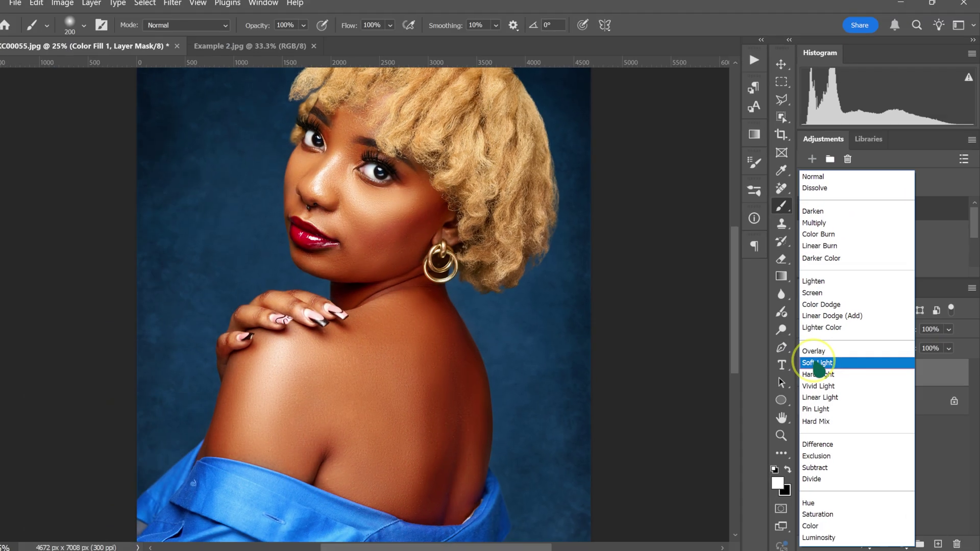
click(790, 359)
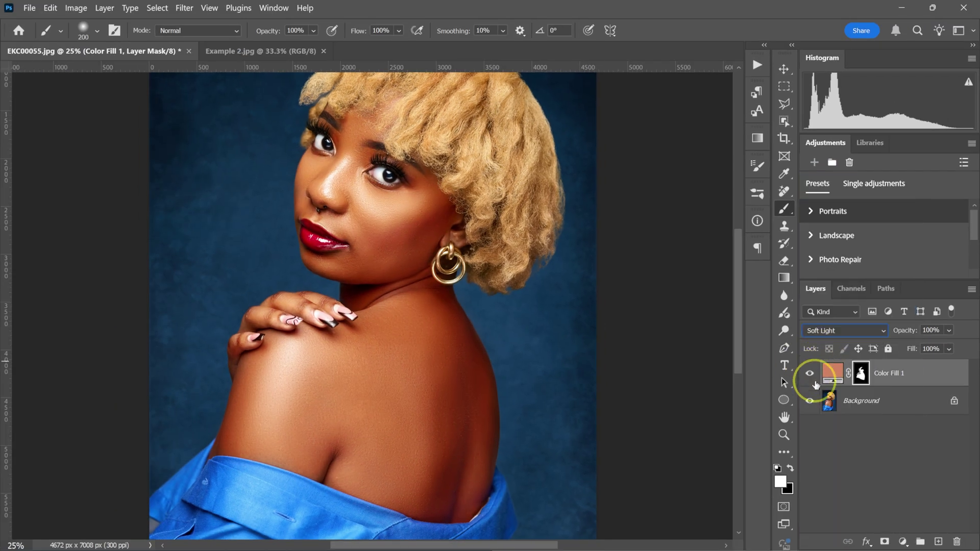
click(810, 375)
click(810, 374)
click(810, 375)
click(811, 374)
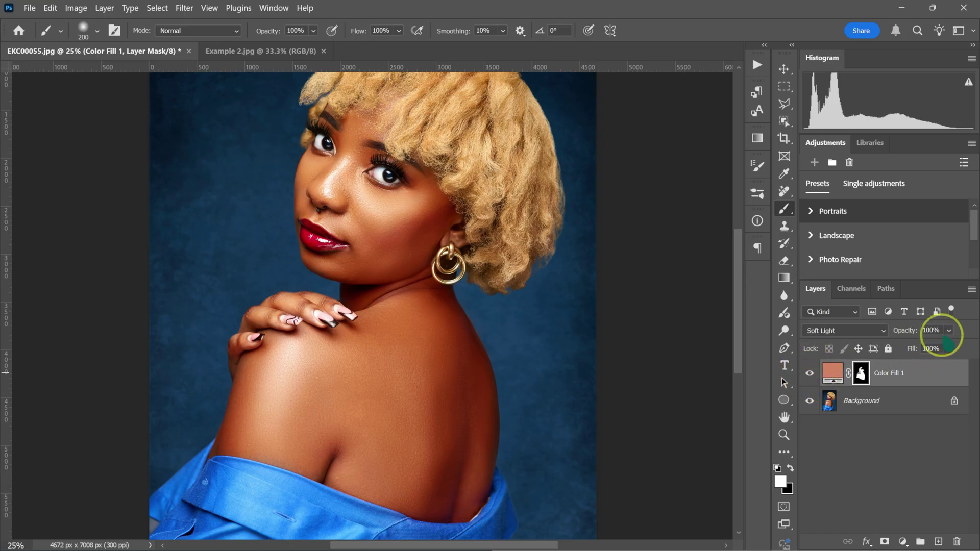
Step: Lower Color Fill 1 to 60% opacity and compare the softened result
click(948, 330)
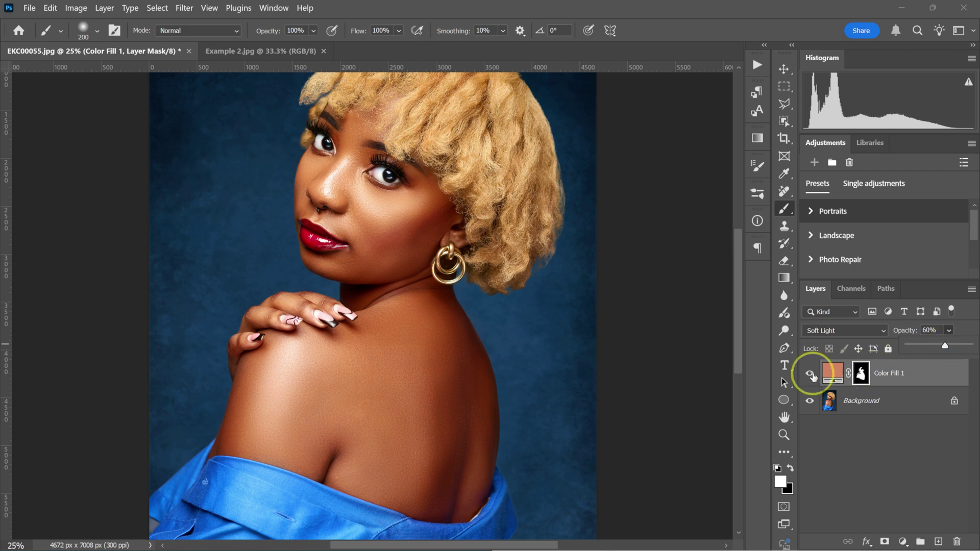
click(811, 374)
click(811, 374)
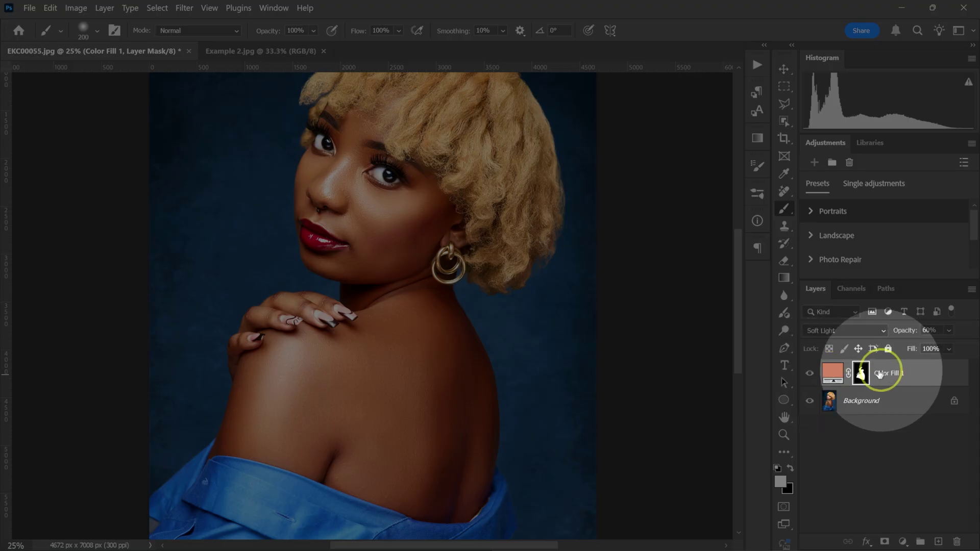
Step: Delete Color Fill 1, switch to Object Selection, and pick the detected woman in Select People
drag(892, 373, 958, 540)
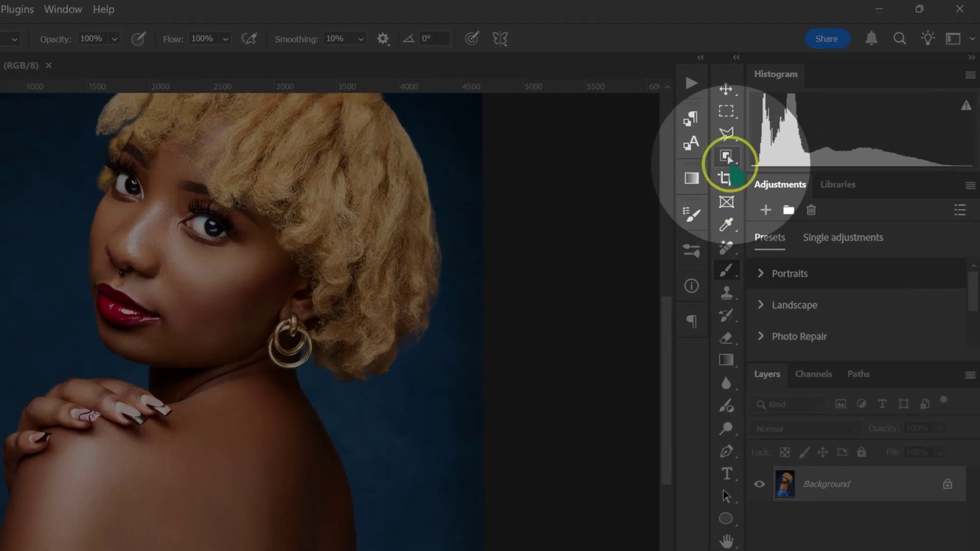
drag(729, 159, 782, 159)
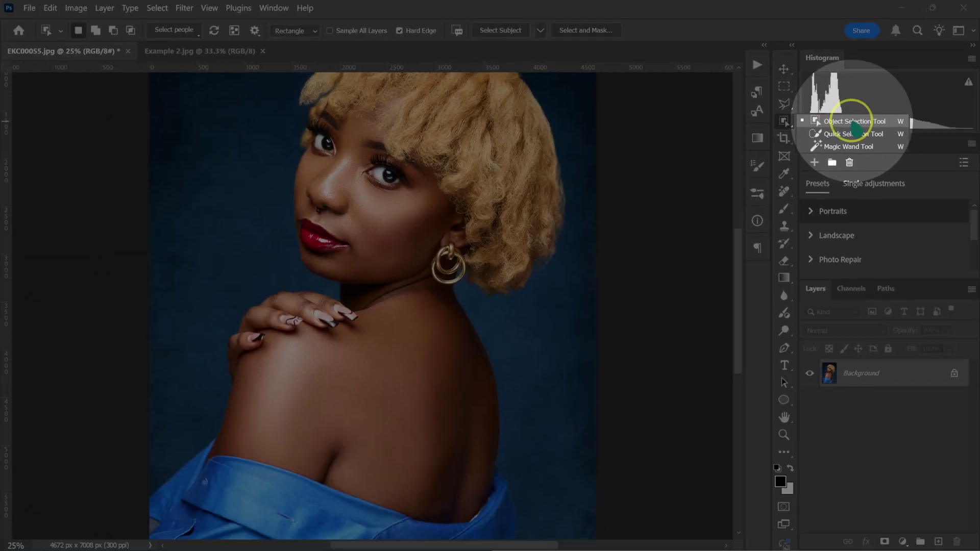
click(782, 158)
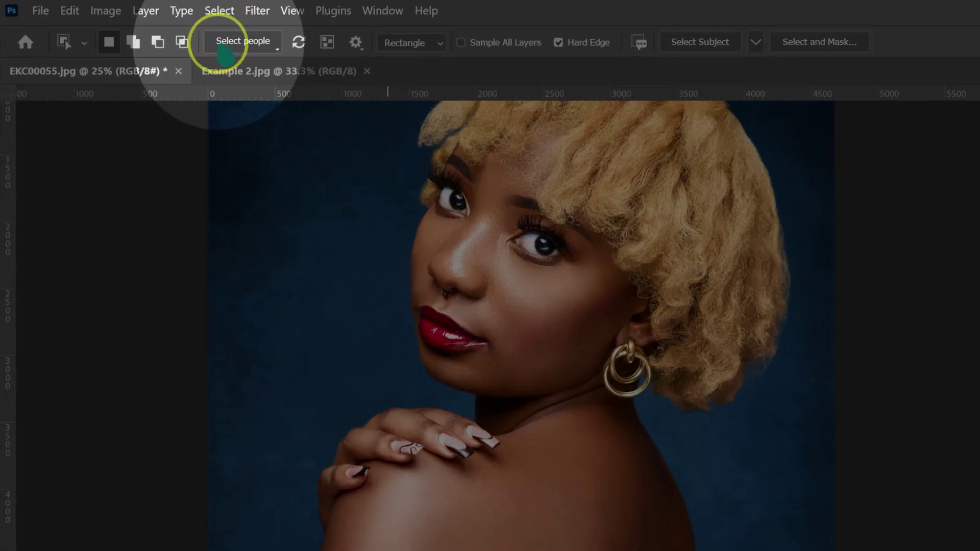
click(222, 49)
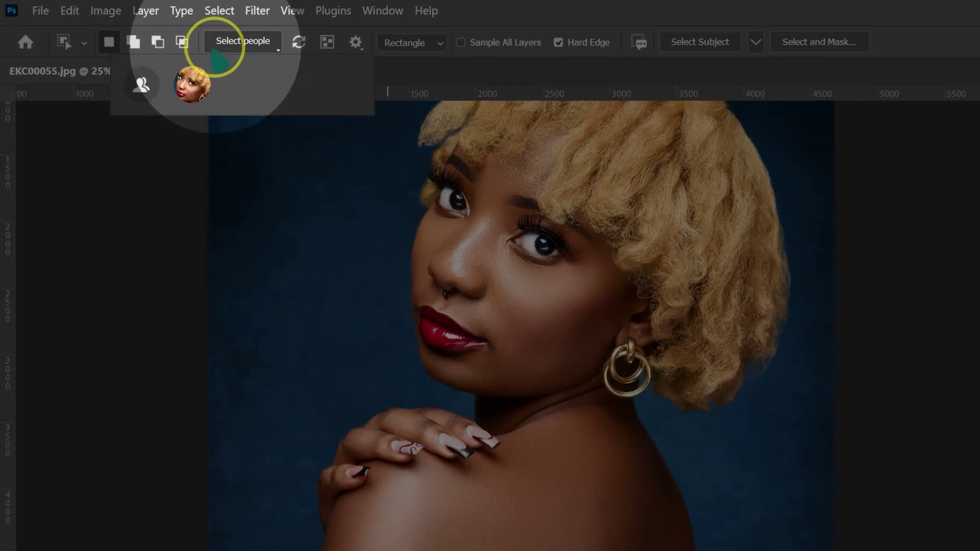
click(193, 85)
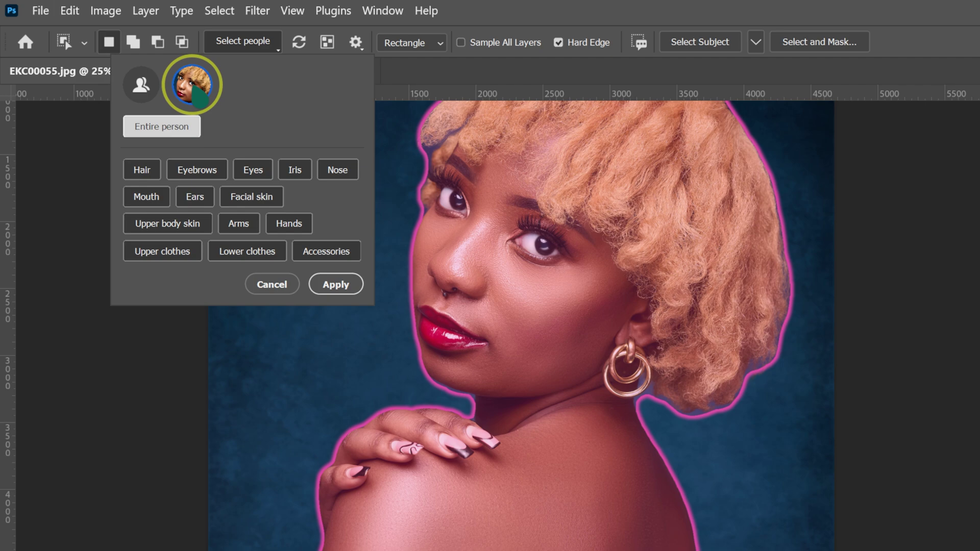
Step: Select Facial skin, Nose, Upper body skin, Arms, Hands and Ears, then apply the selection
click(249, 198)
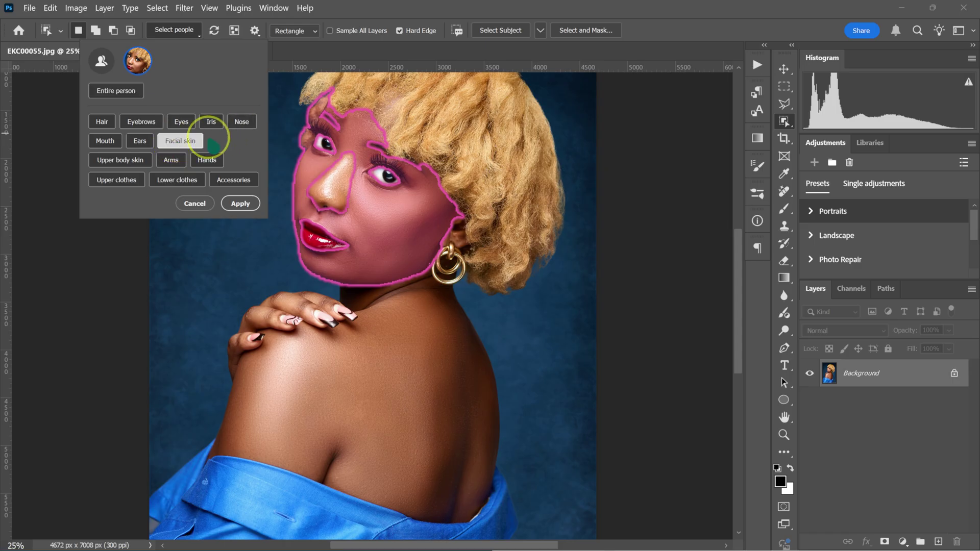
click(244, 123)
click(112, 163)
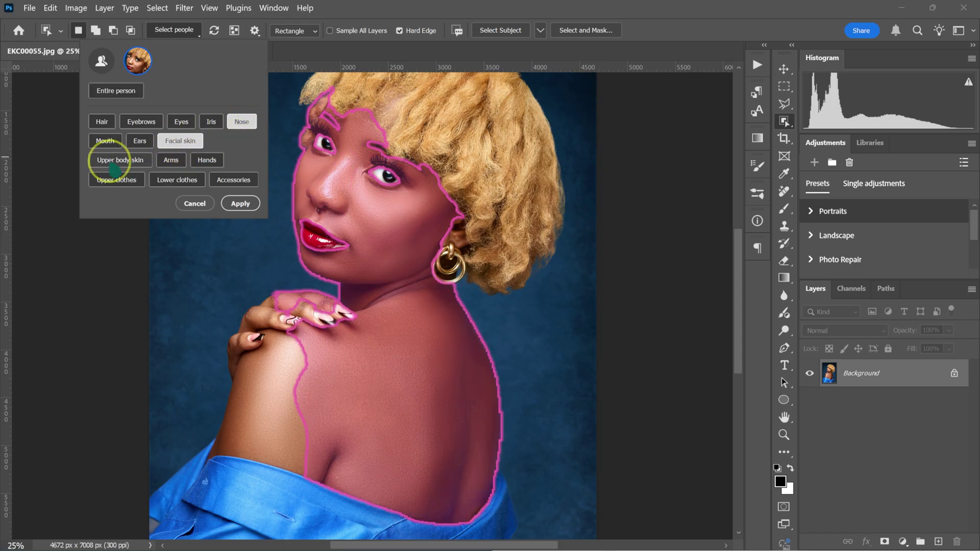
click(168, 162)
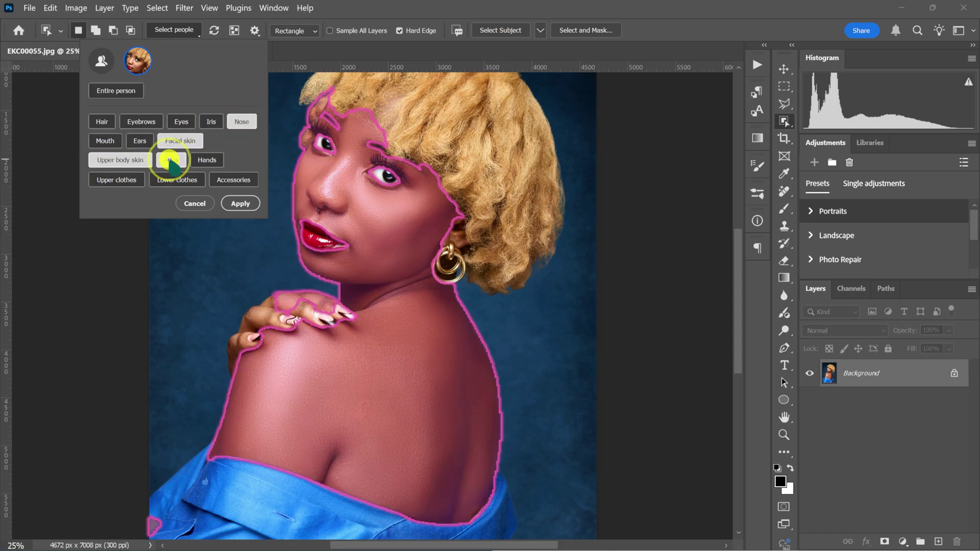
click(203, 166)
click(142, 141)
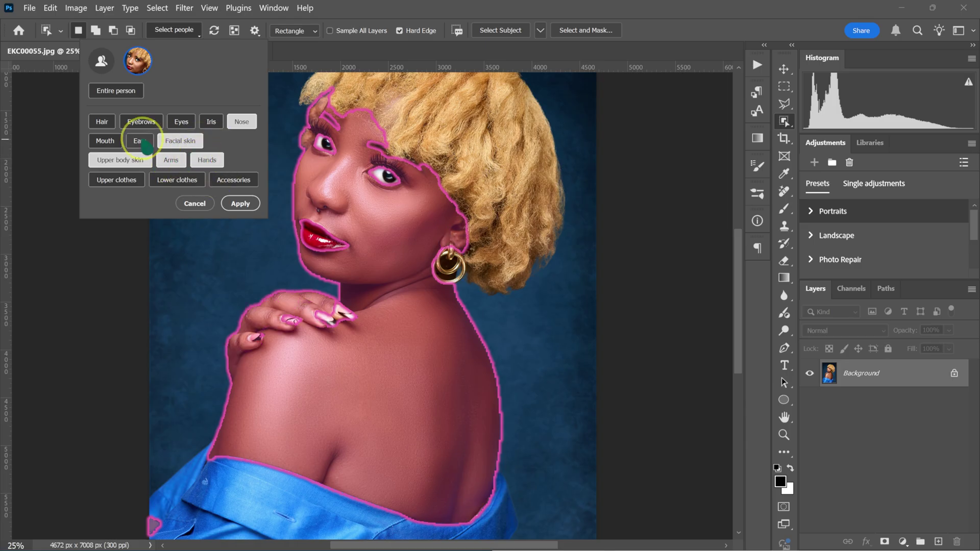
click(242, 204)
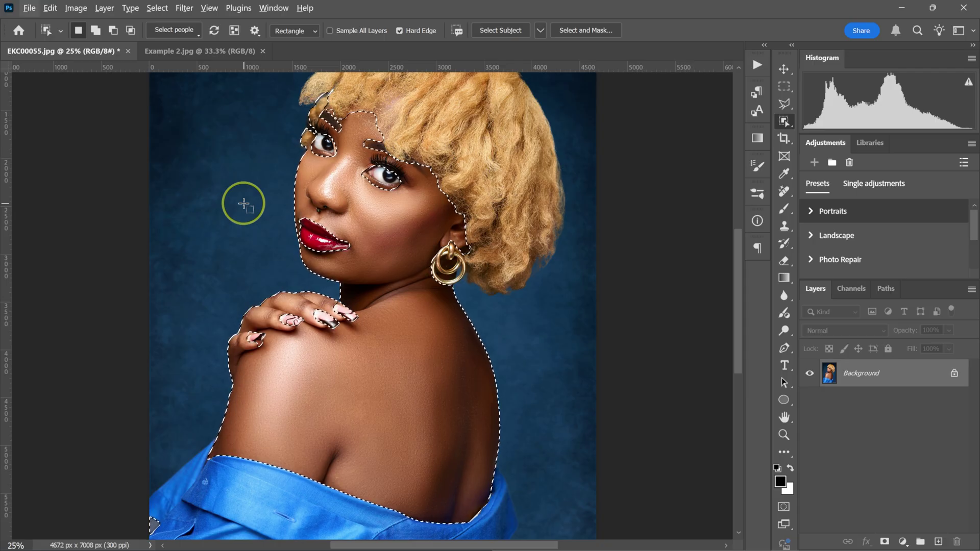
key(alt)
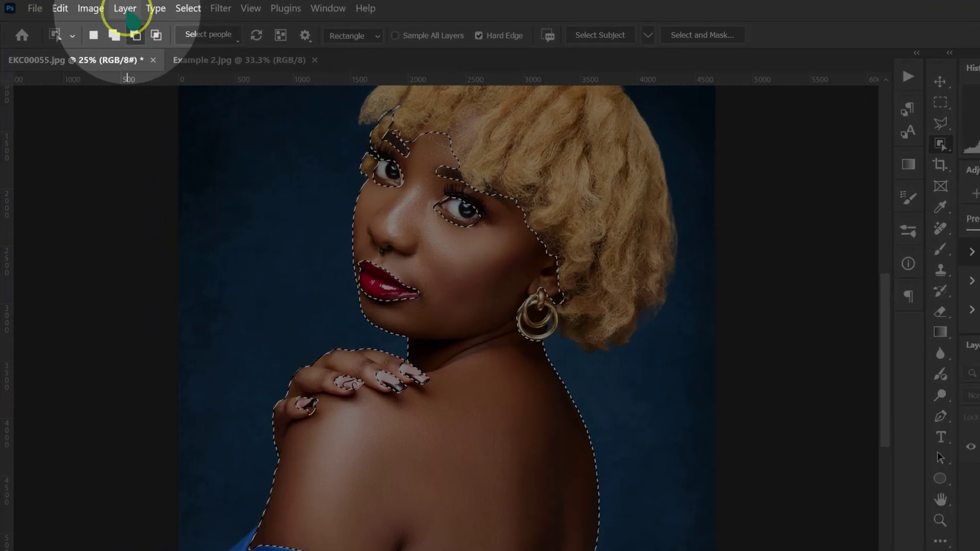
Step: Create a Solid Color fill layer masked to the skin selection and enter hex d28262
click(105, 7)
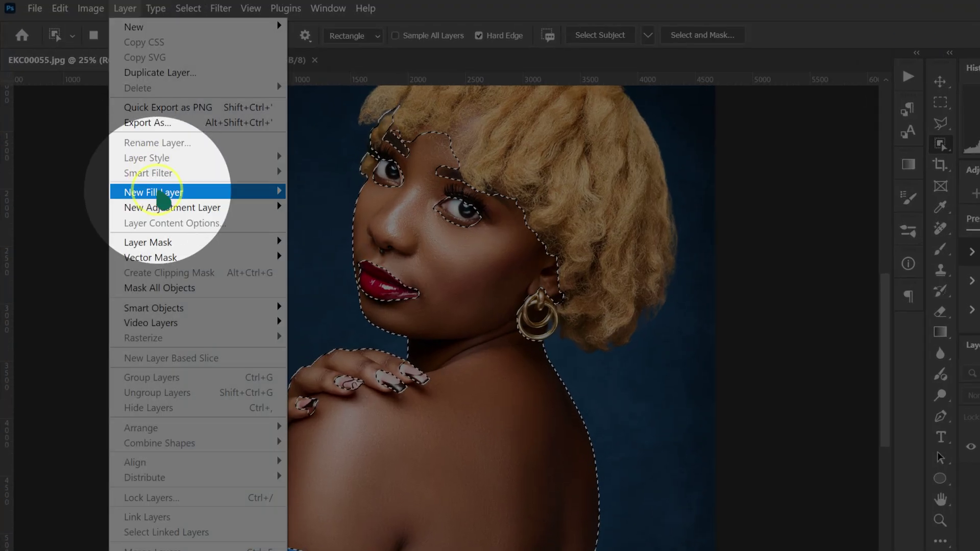
mouse_move(159, 194)
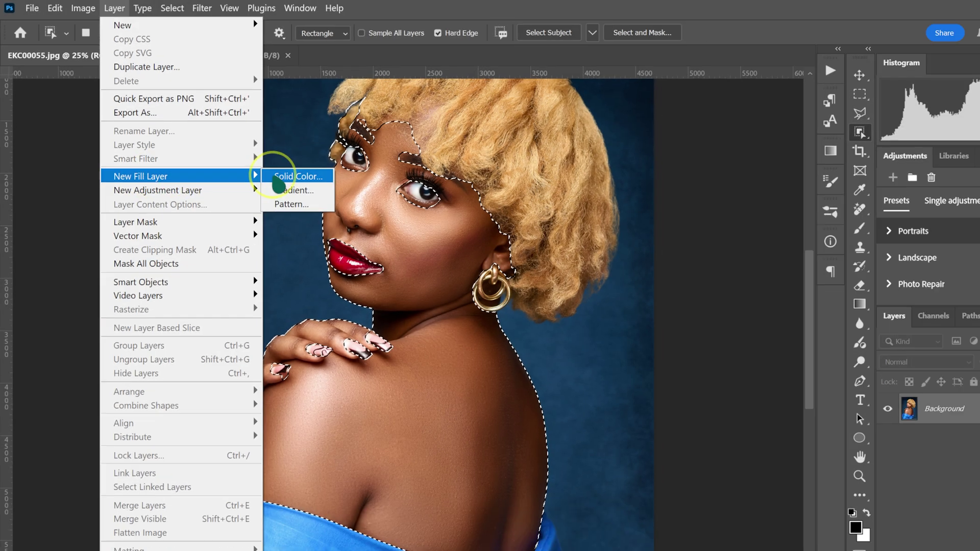
click(309, 193)
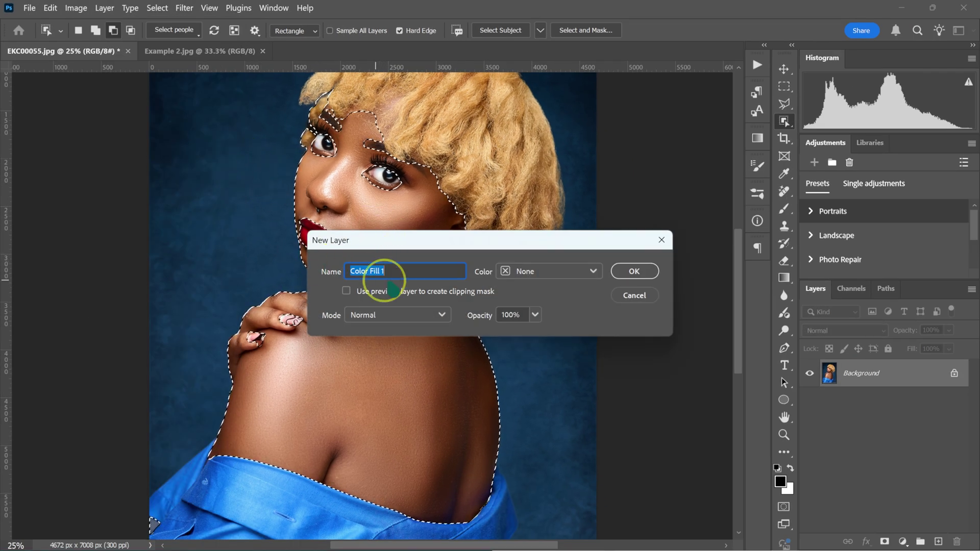
click(634, 271)
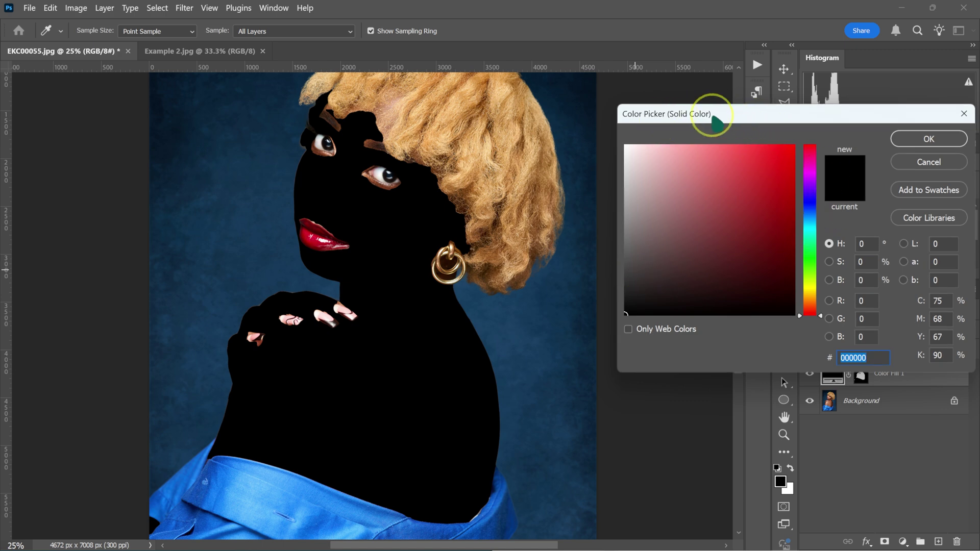
key(alt)
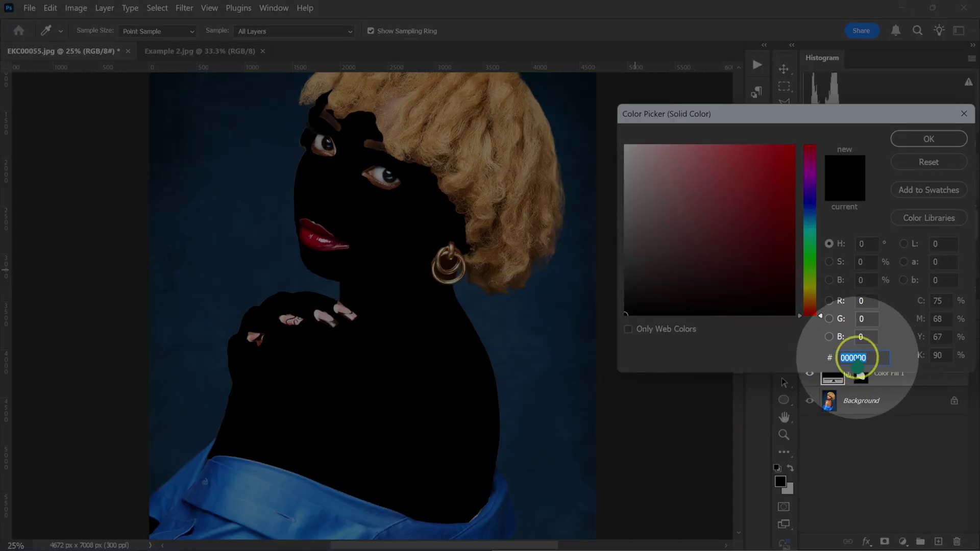
text(d28262)
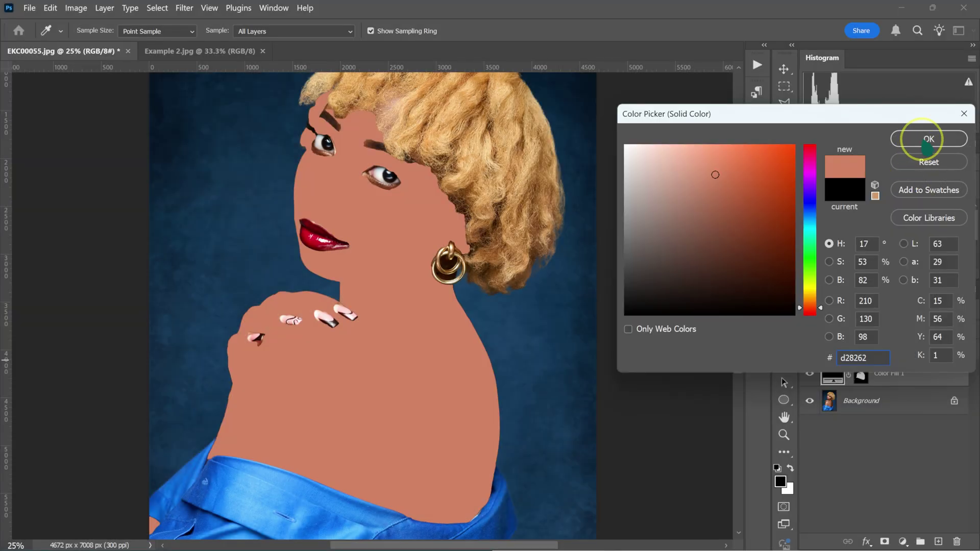
Step: Confirm the d28262 fill colour and set Color Fill 1 to Soft Light blending
click(927, 139)
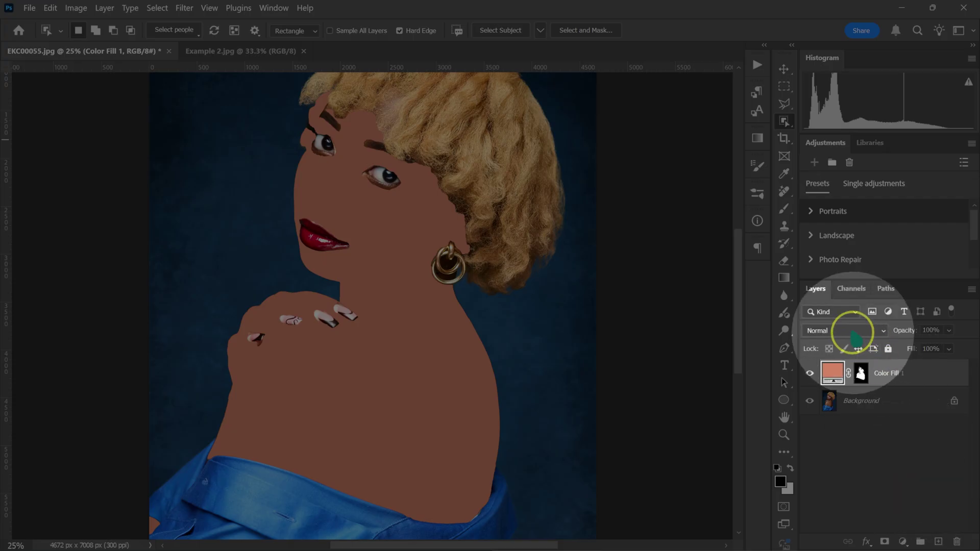
click(849, 331)
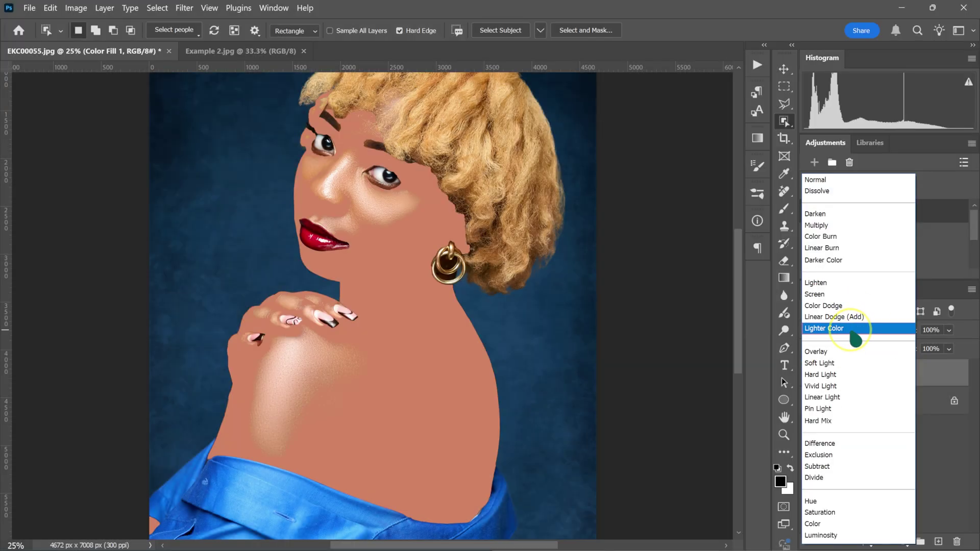
click(836, 363)
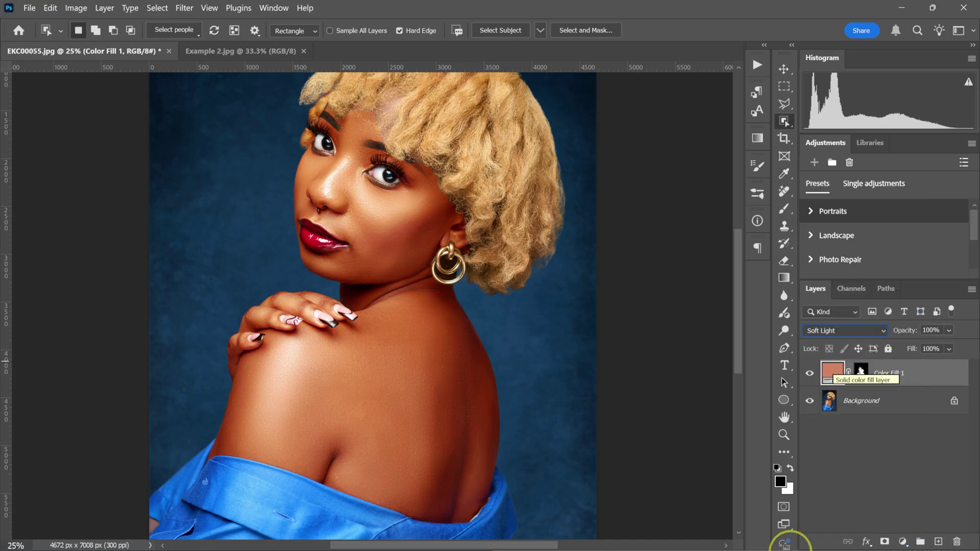
Step: Refine Color Fill 1's mask with a smaller brush around the hairline, earring and shoulder
click(784, 209)
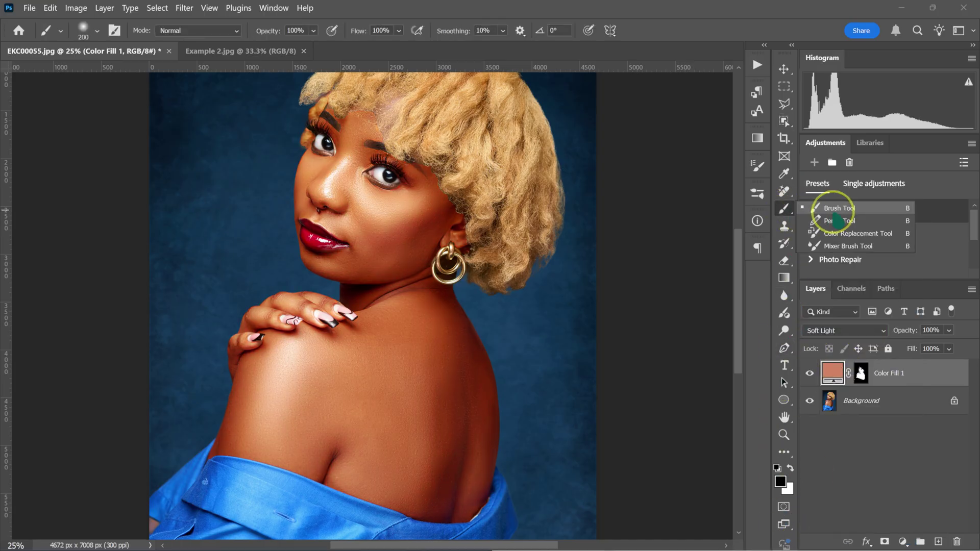
click(834, 209)
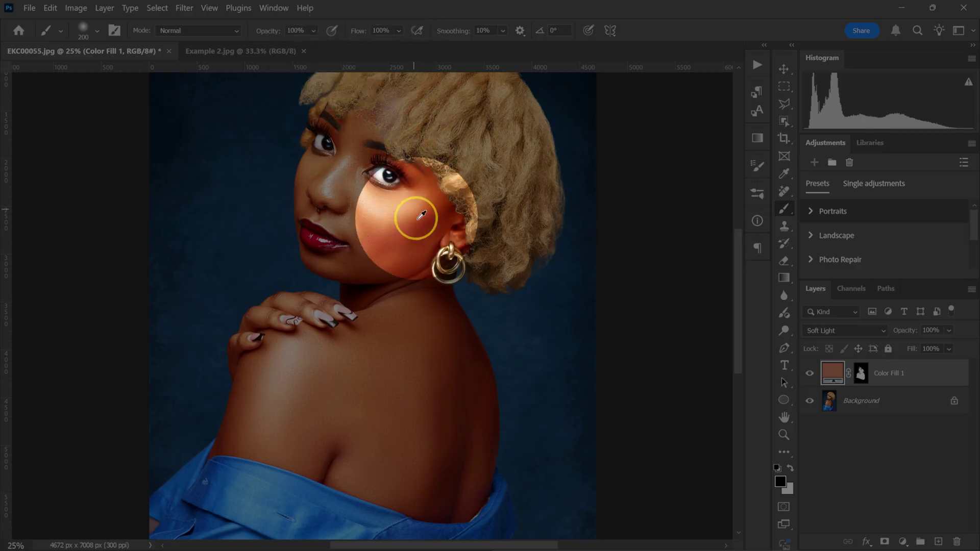
scroll(427, 212, up, 2)
scroll(463, 234, up, 2)
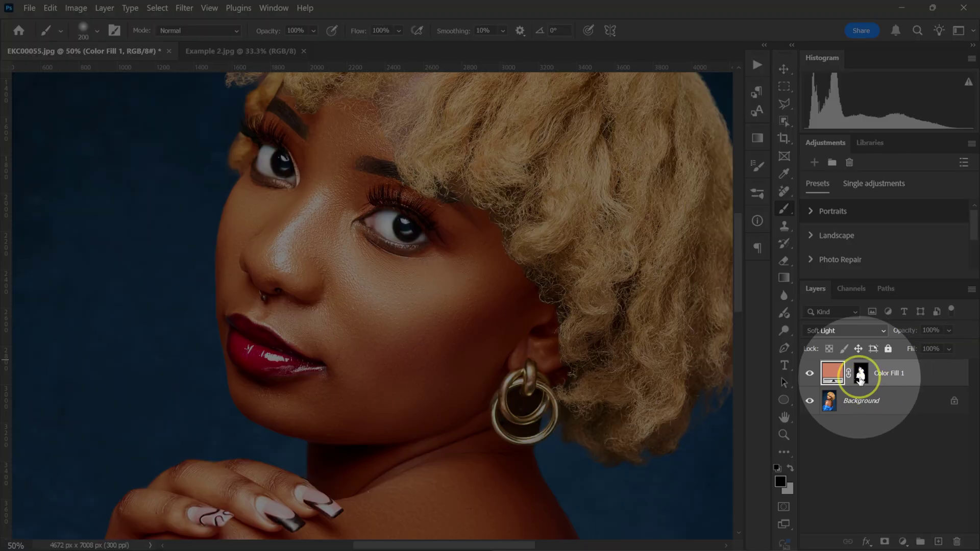
click(860, 375)
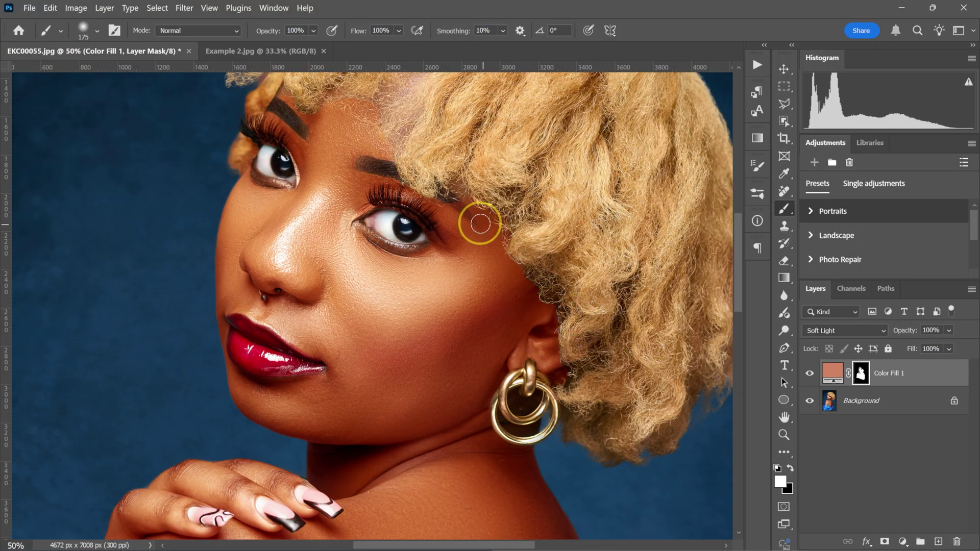
key(bracketleft)
key(bracketleft)
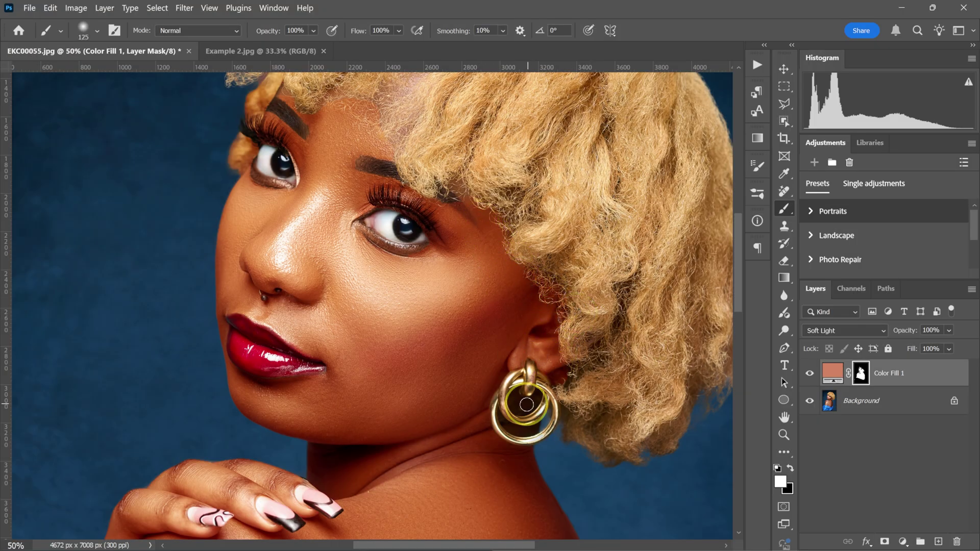
scroll(332, 440, up, 3)
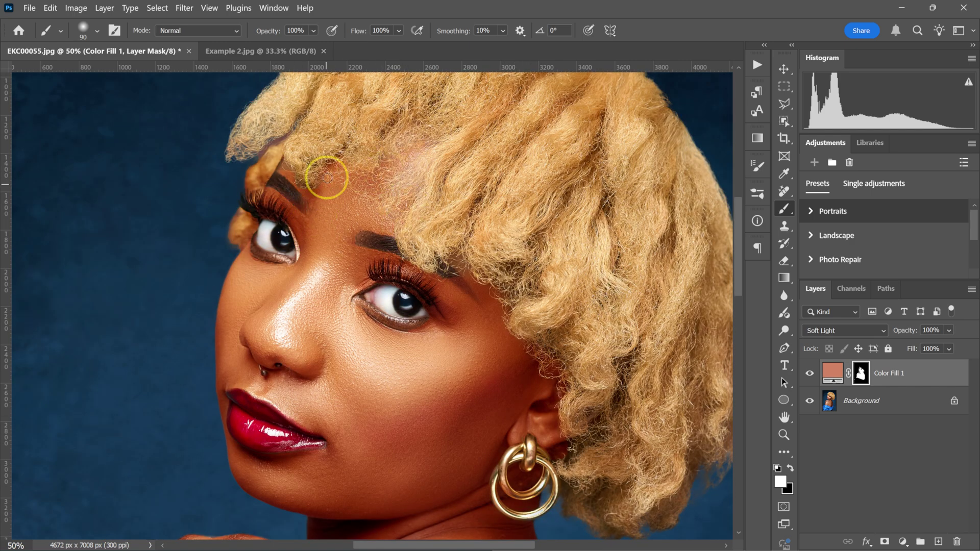
scroll(383, 328, down, 10)
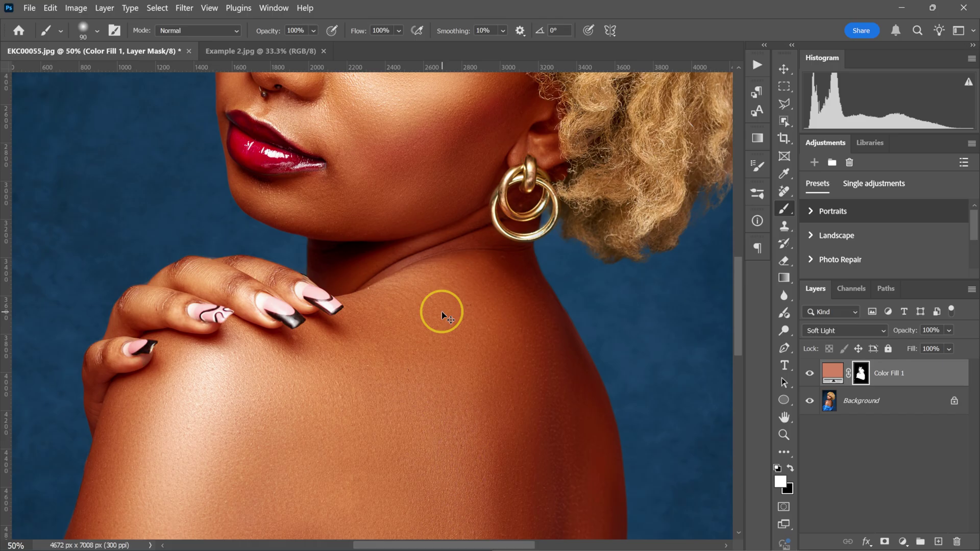
scroll(441, 314, down, 3)
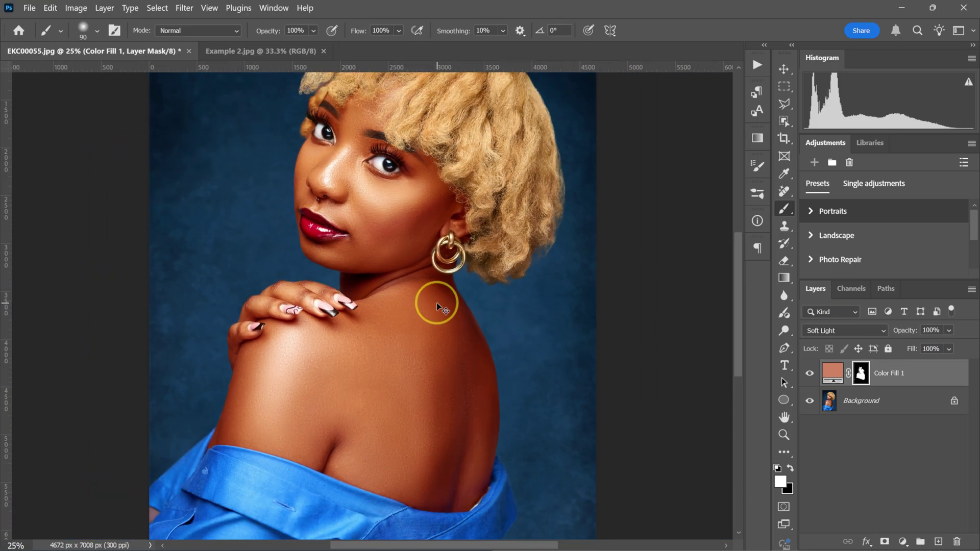
Step: Drop Color Fill 1 to 55% opacity, toggling it on and off before and after to compare
click(807, 376)
click(807, 375)
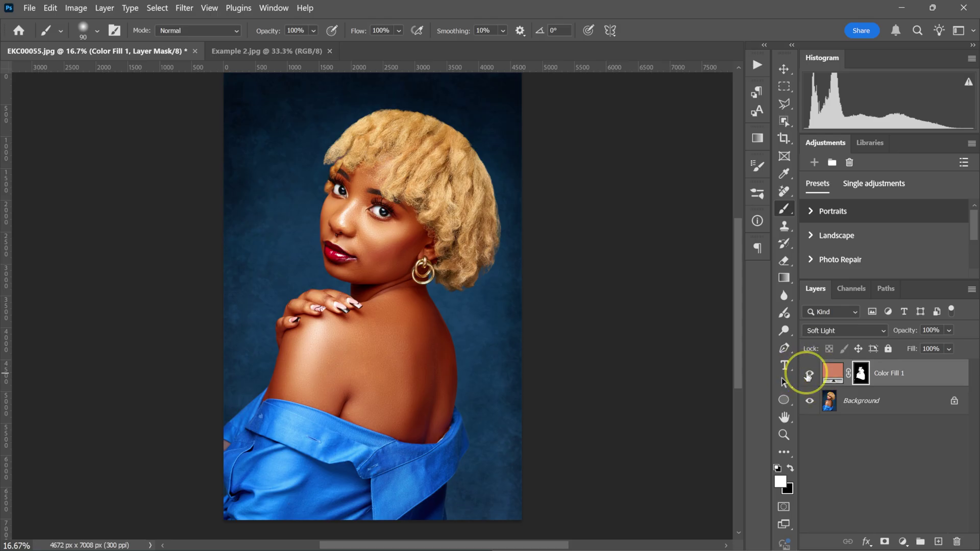
click(807, 376)
click(807, 376)
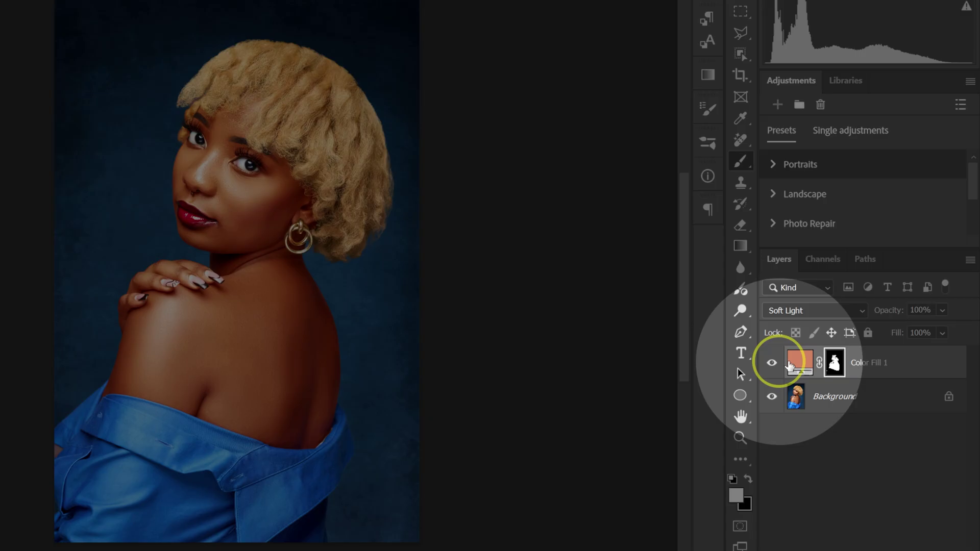
click(949, 330)
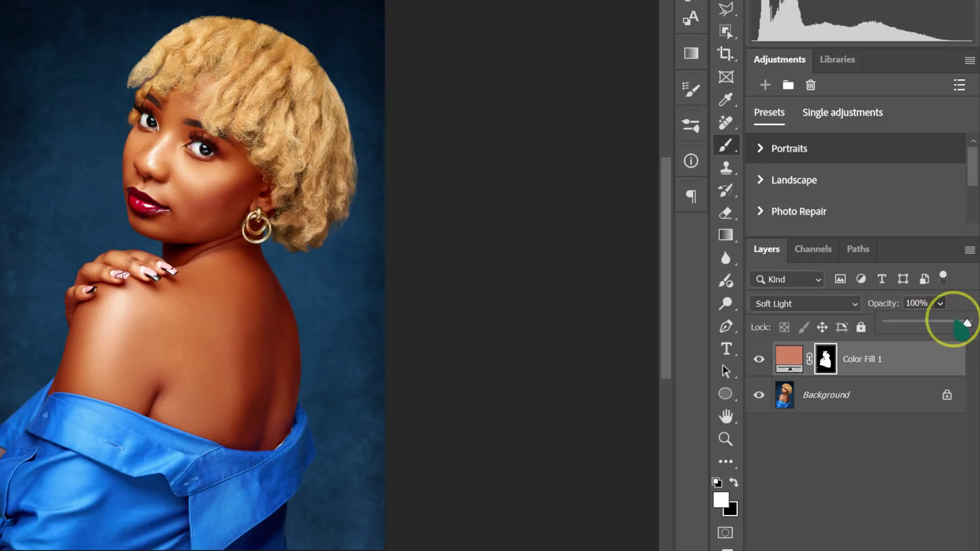
drag(964, 324, 931, 327)
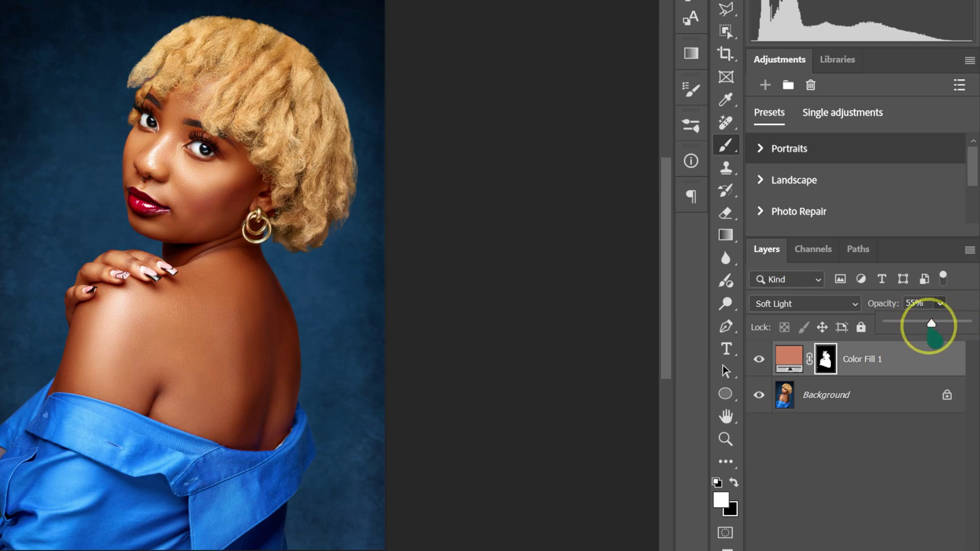
click(759, 362)
click(760, 363)
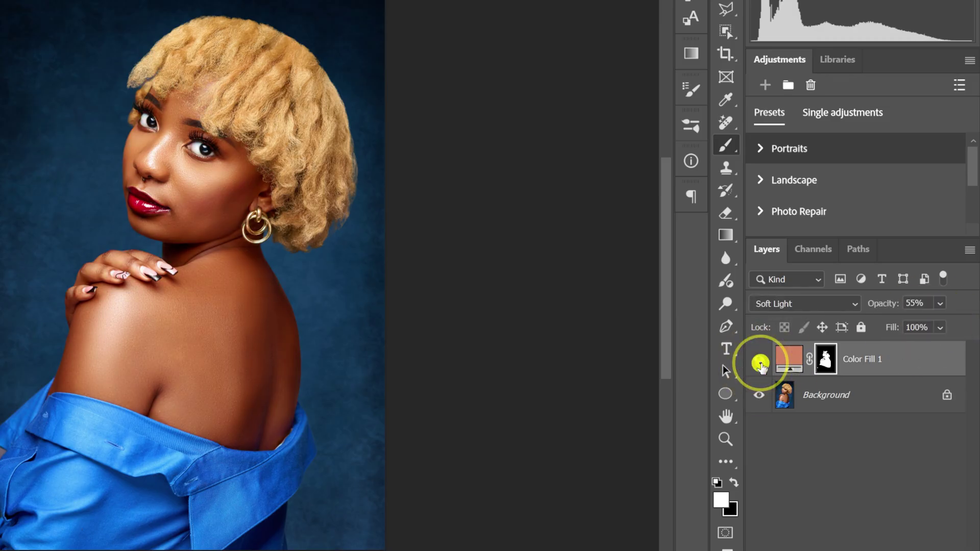
click(759, 360)
click(759, 361)
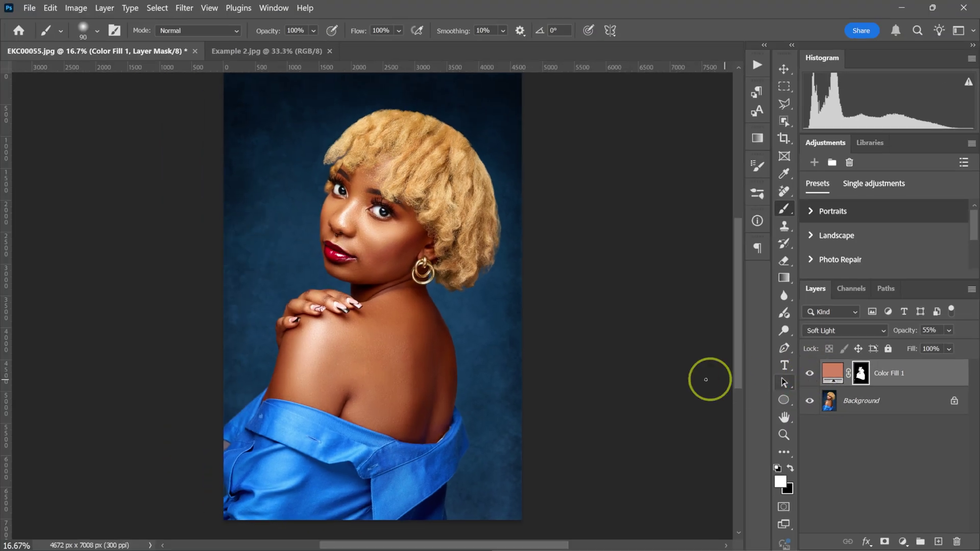
Step: Place the Dark To Medium Skintone swatch image from File Explorer as a new layer
key(alt+Tab)
drag(780, 228, 262, 228)
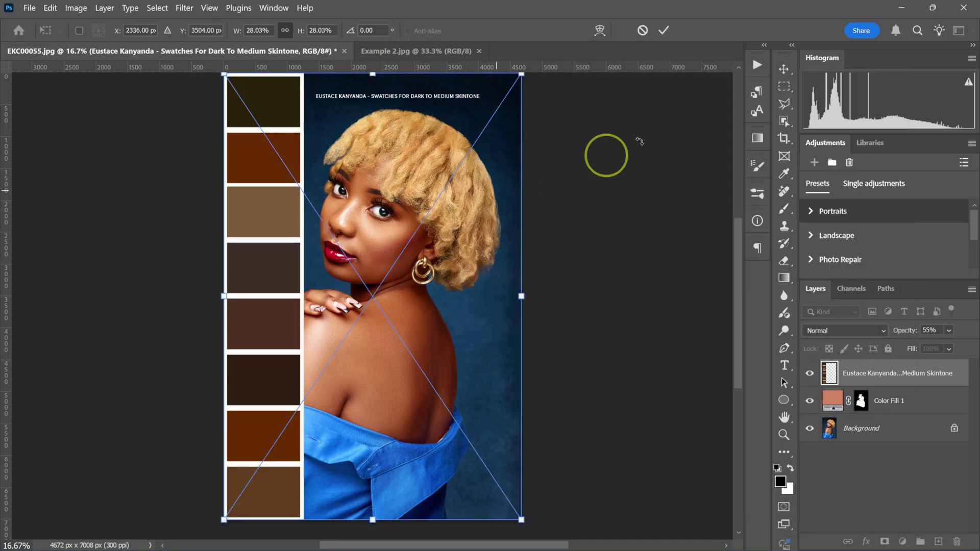
click(663, 31)
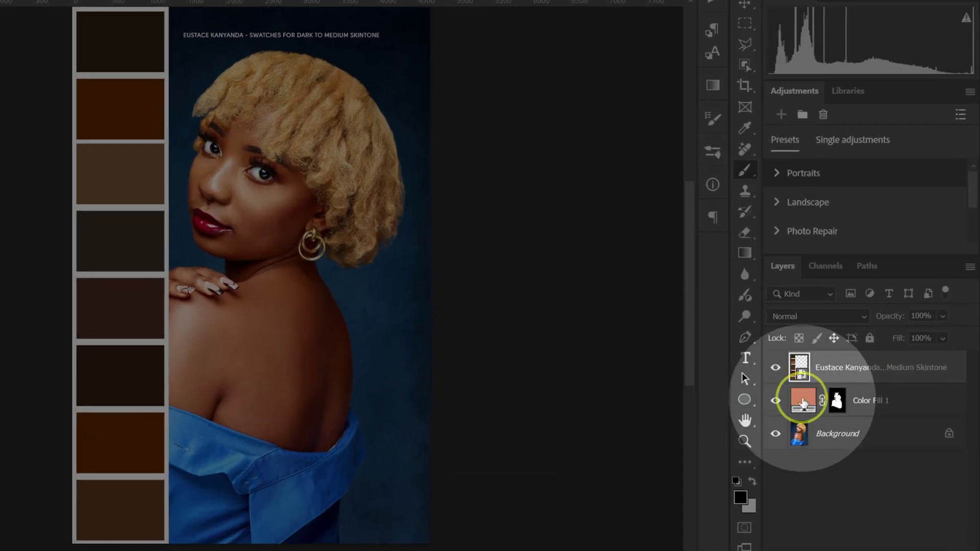
Step: Recolour Color Fill 1 with the medium brown sampled from the third skin-tone swatch
double_click(803, 403)
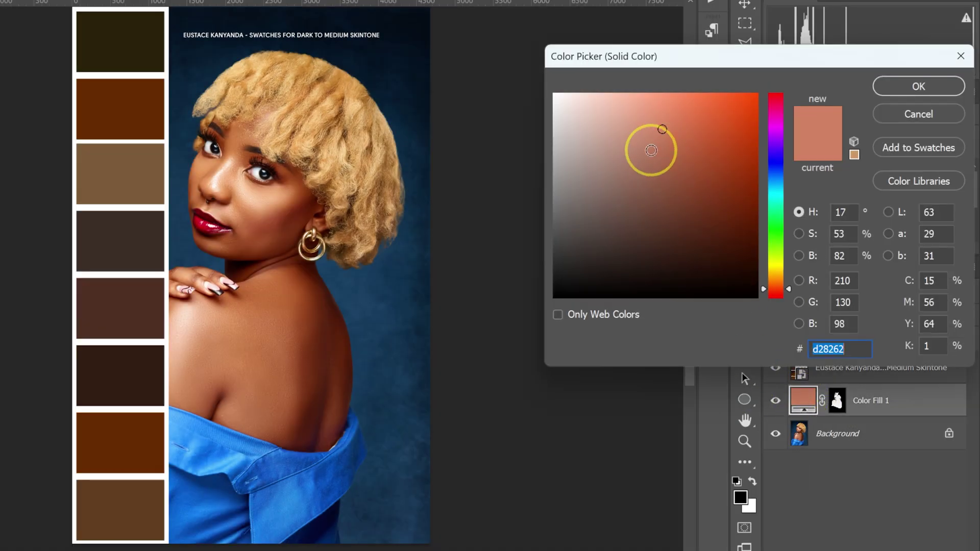
click(132, 42)
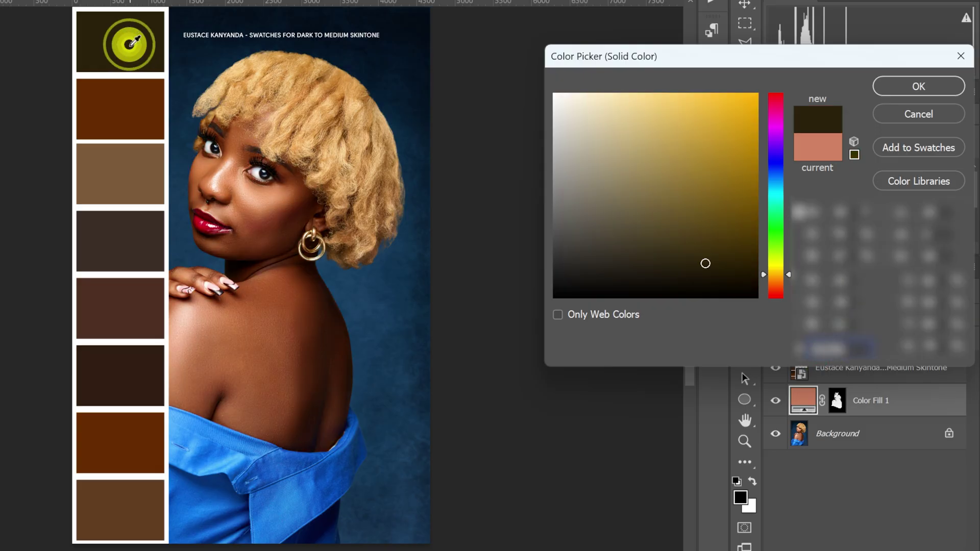
click(134, 174)
click(134, 236)
click(122, 390)
click(125, 151)
click(130, 170)
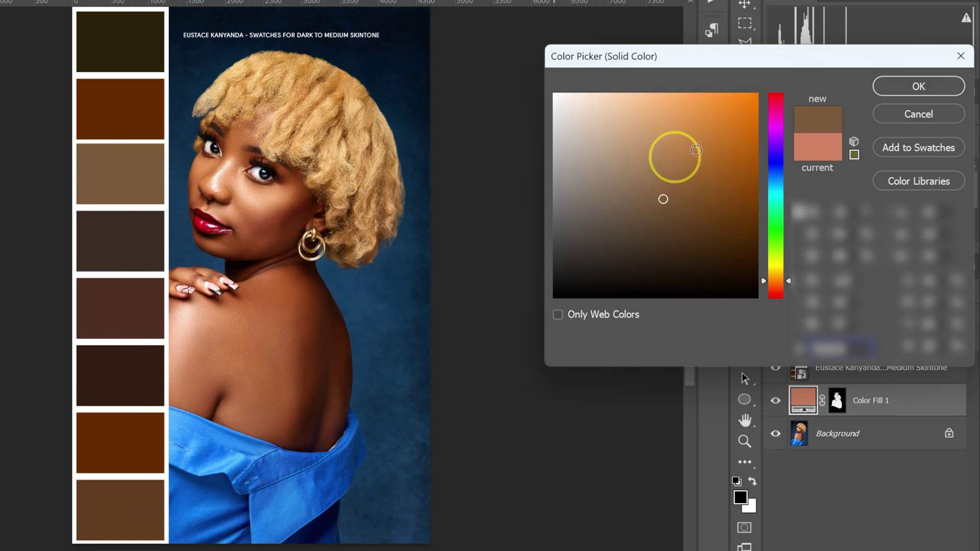
click(901, 85)
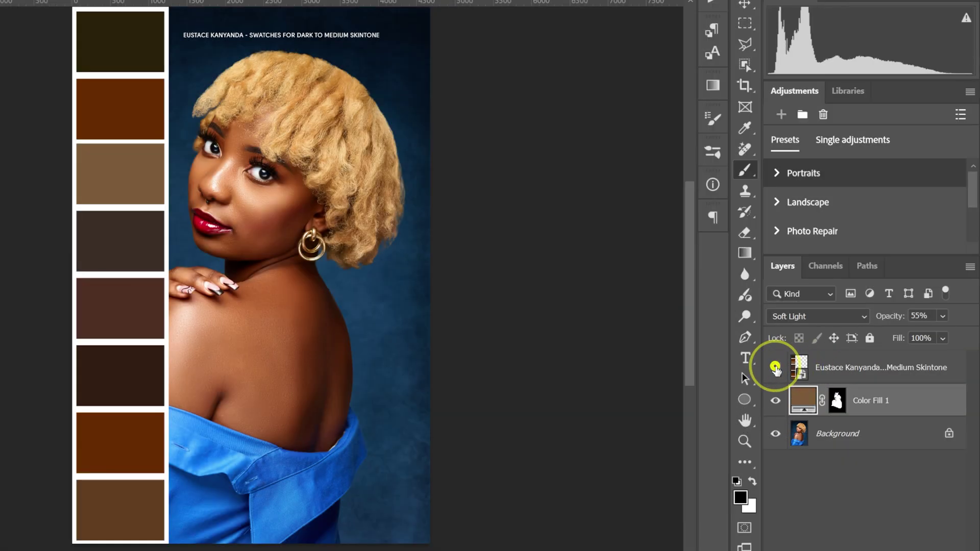
Step: Hide the swatch strip layer and toggle the skin fill off and on to compare
click(775, 369)
click(775, 403)
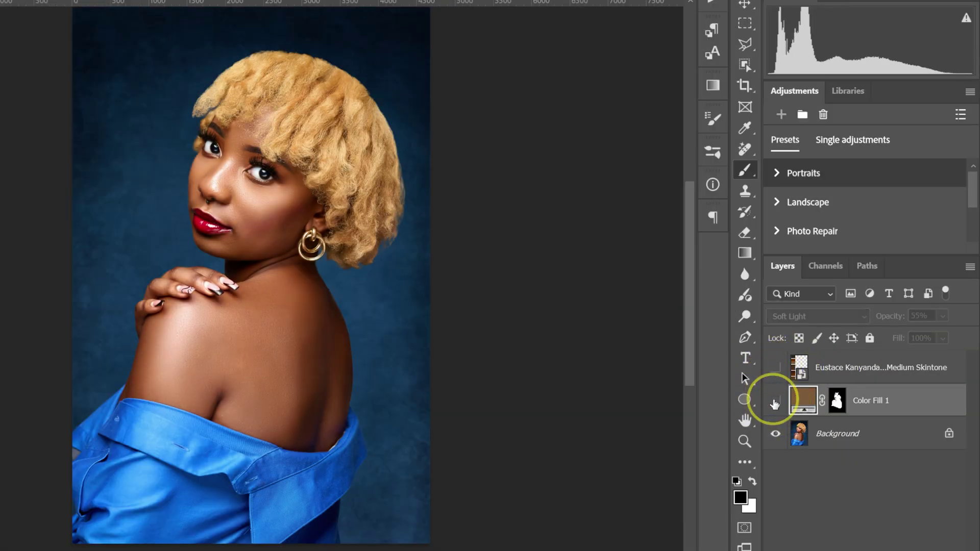
click(775, 403)
click(775, 402)
click(775, 403)
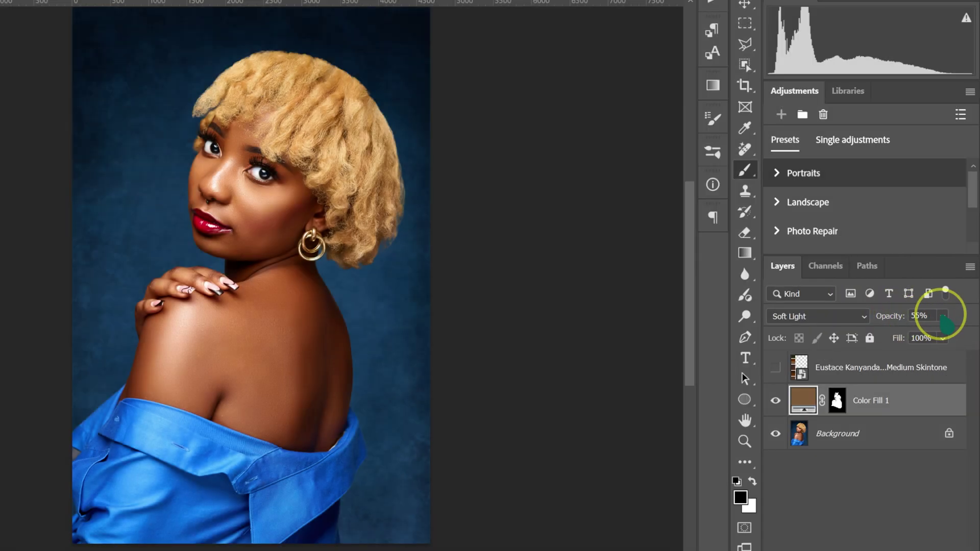
Step: Drop Color Fill 1 to 50% opacity, compare it toggled, and show the swatch strip again
click(942, 316)
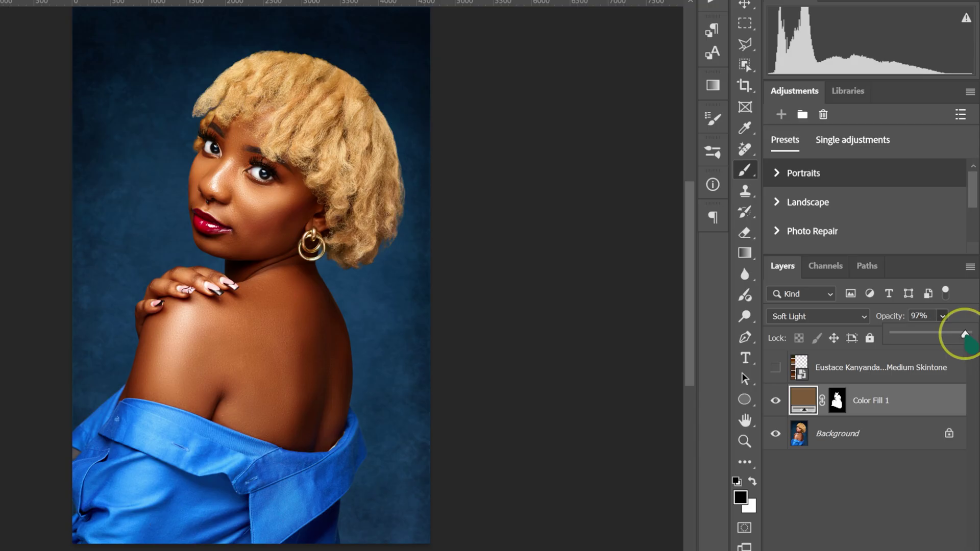
drag(953, 334, 941, 335)
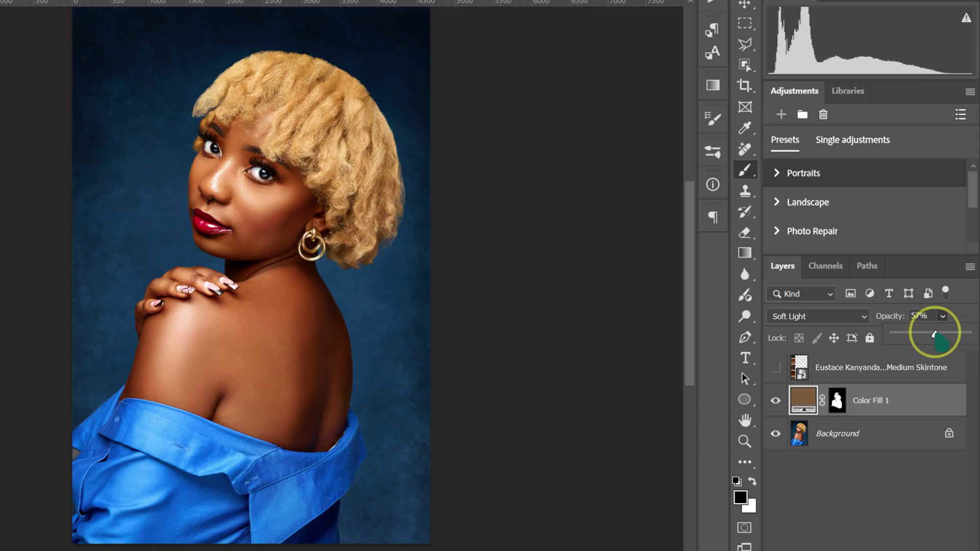
click(774, 401)
click(775, 401)
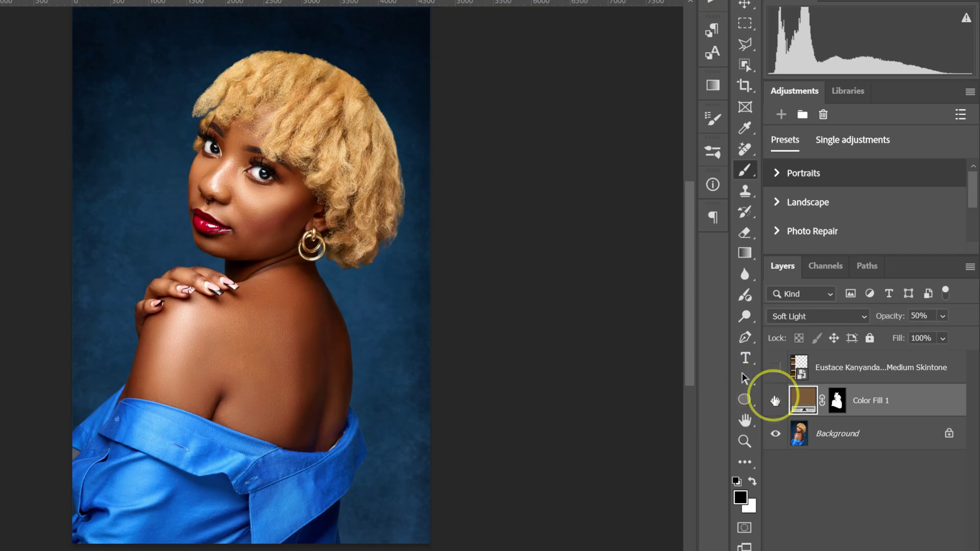
click(775, 401)
click(774, 400)
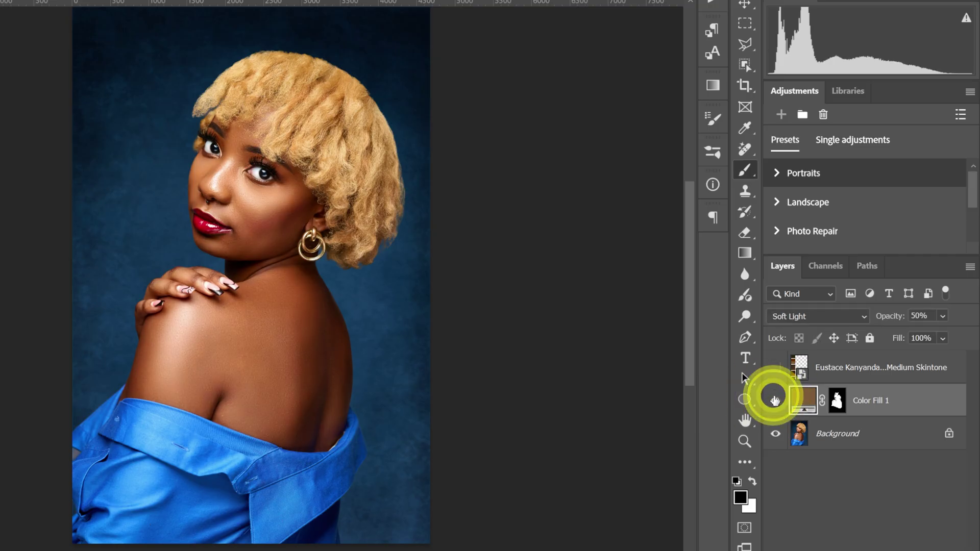
click(775, 368)
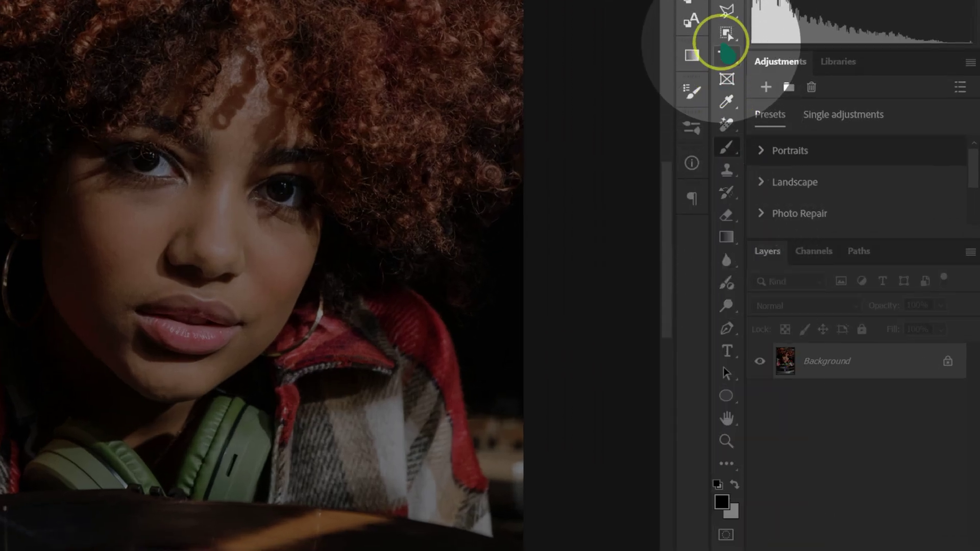
Step: With the Object Selection Tool's Select people list, pick the woman in Example 2
click(784, 121)
right_click(731, 41)
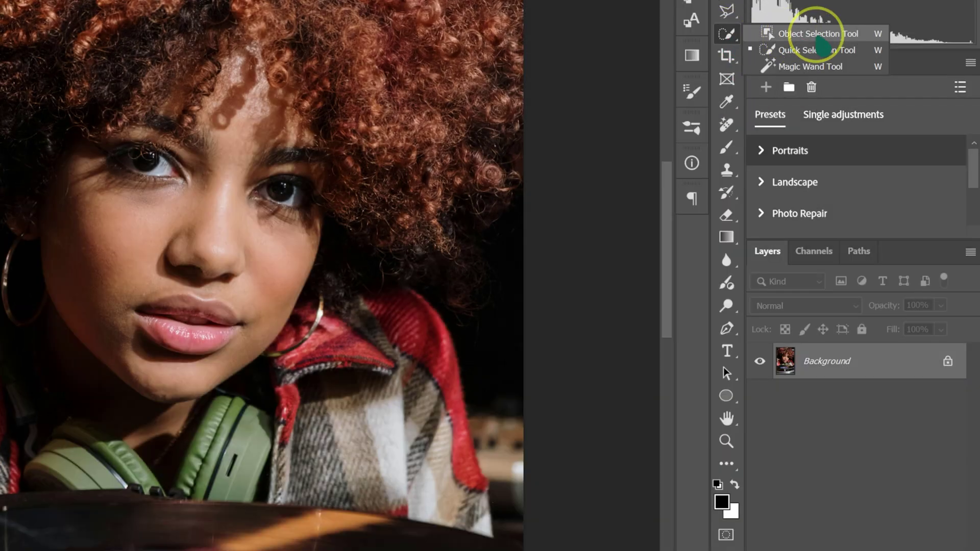
click(812, 33)
click(225, 35)
click(170, 76)
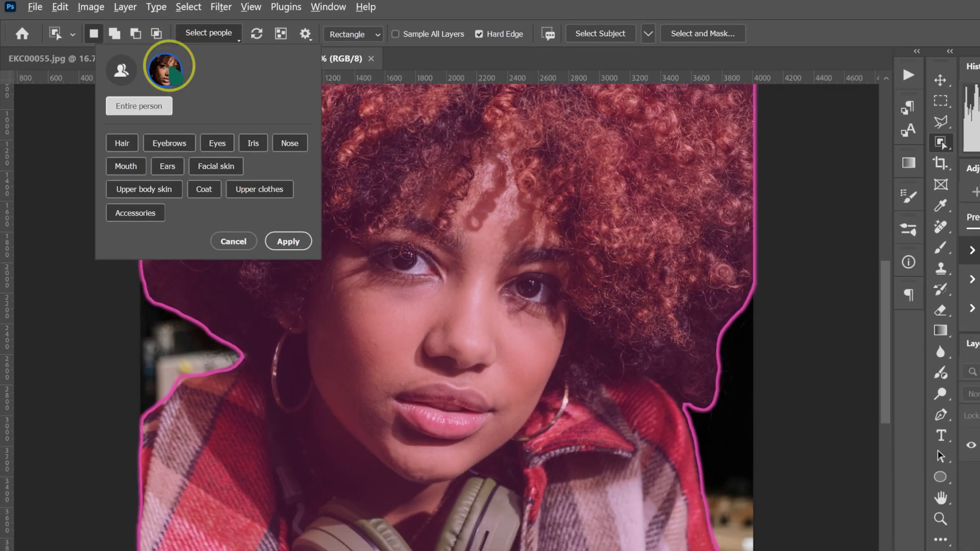
Step: Choose Facial skin, Nose, Ears and Upper body skin for the person selection
click(223, 169)
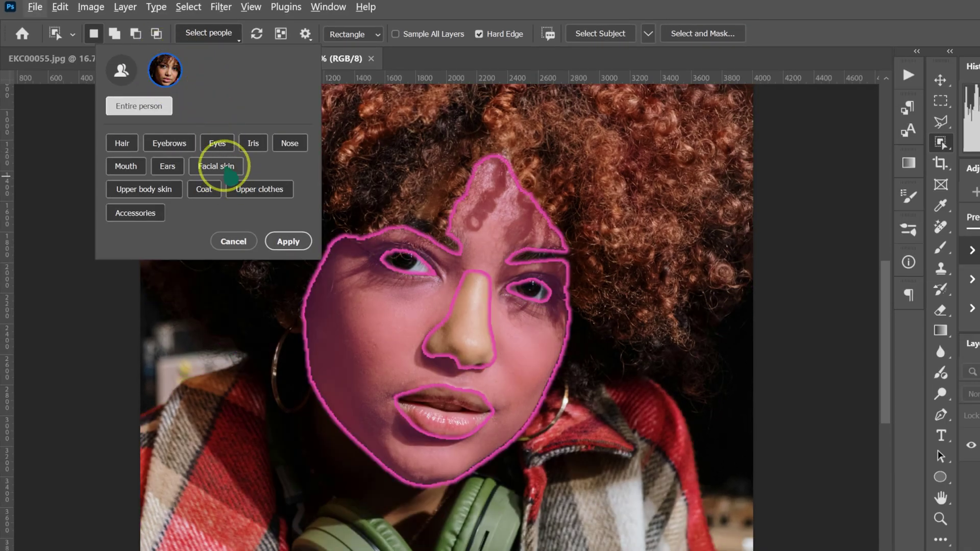
click(285, 146)
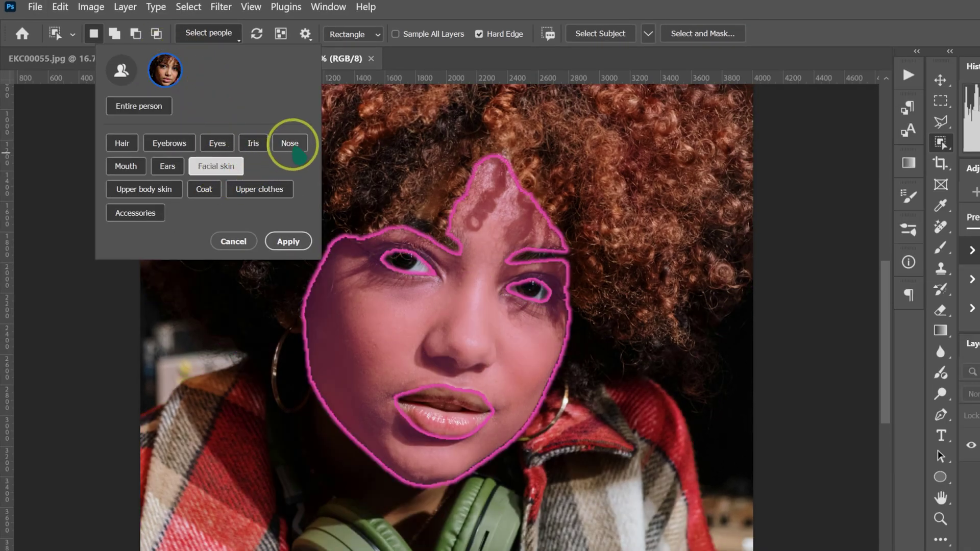
click(166, 167)
click(139, 193)
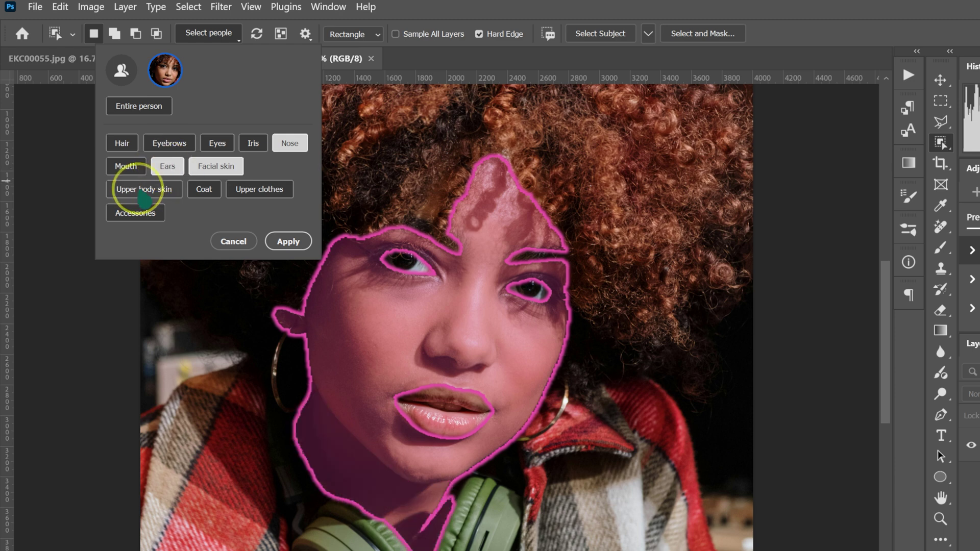
click(299, 241)
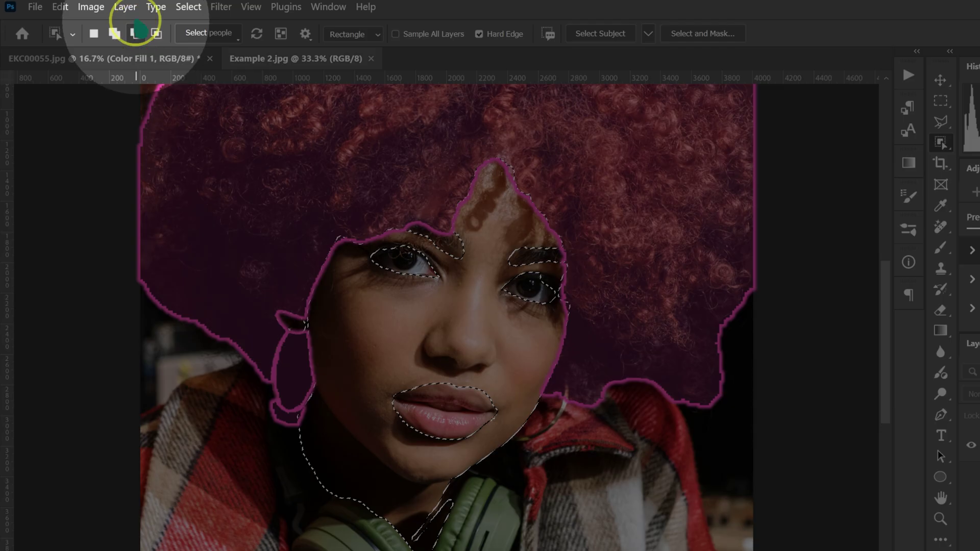
Step: Apply the skin selection and create a Color Fill 1 solid colour layer from it
click(125, 7)
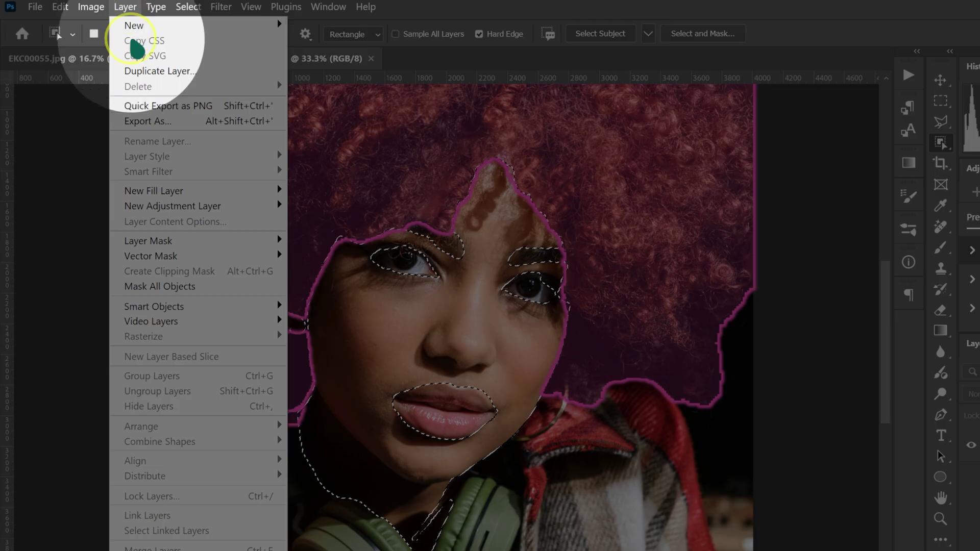
mouse_move(148, 193)
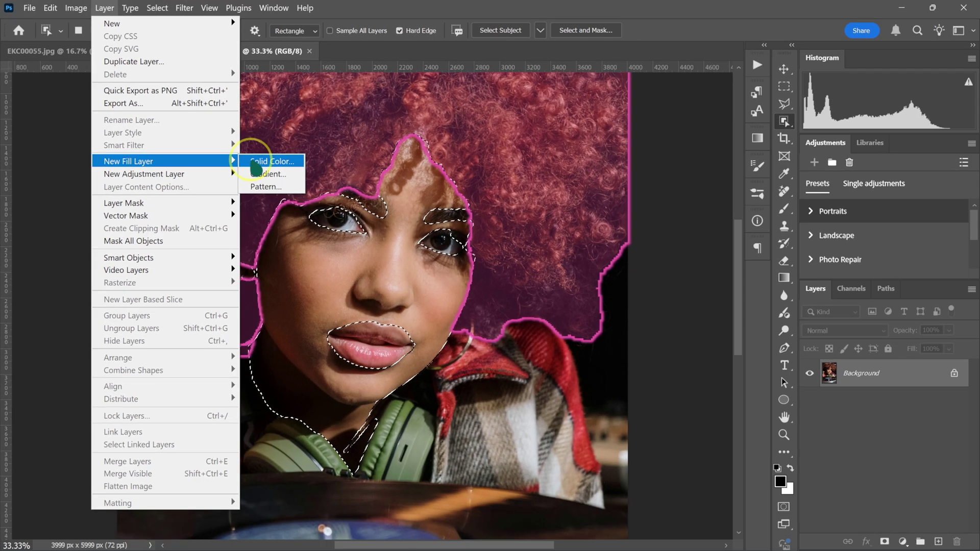
click(253, 161)
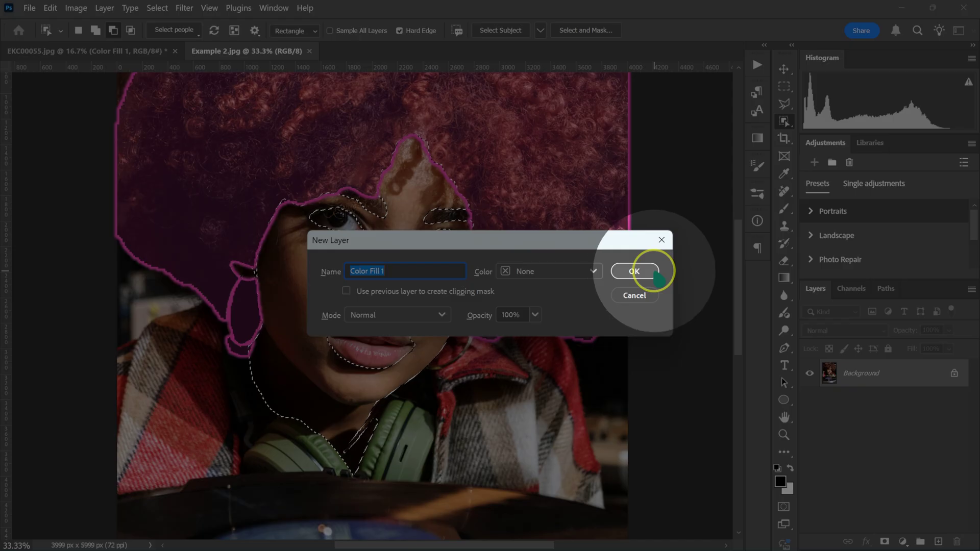
click(655, 274)
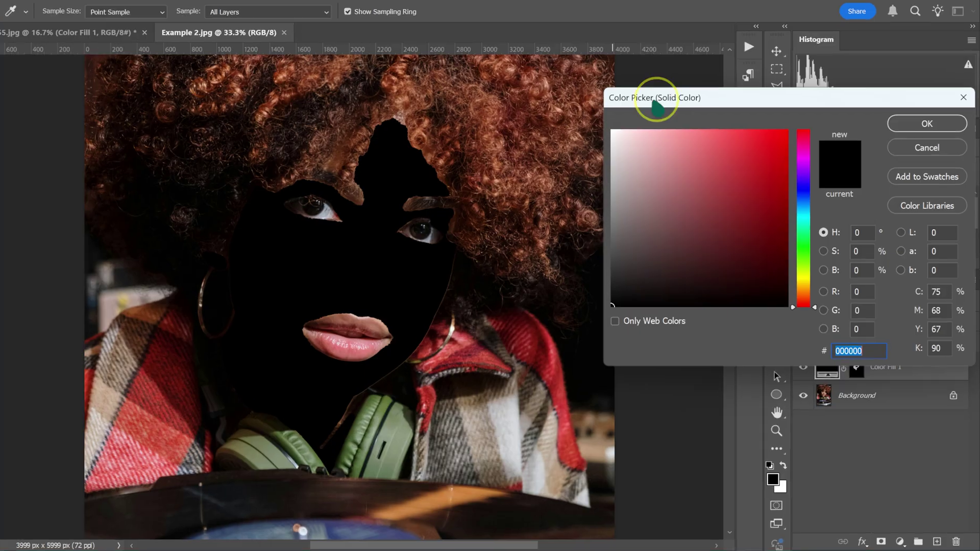
Step: Set the fill colour to hex b16937 in the Color Picker
key(alt)
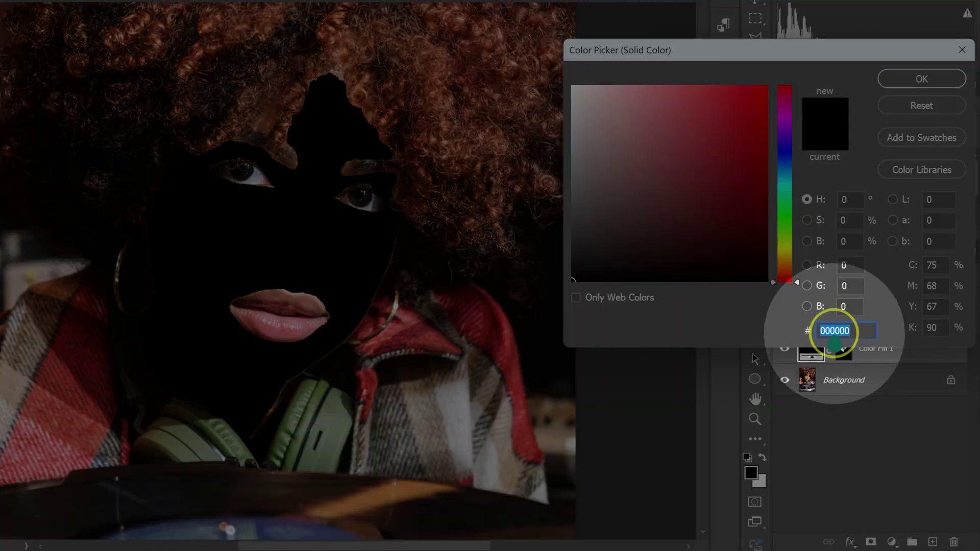
text(b16937)
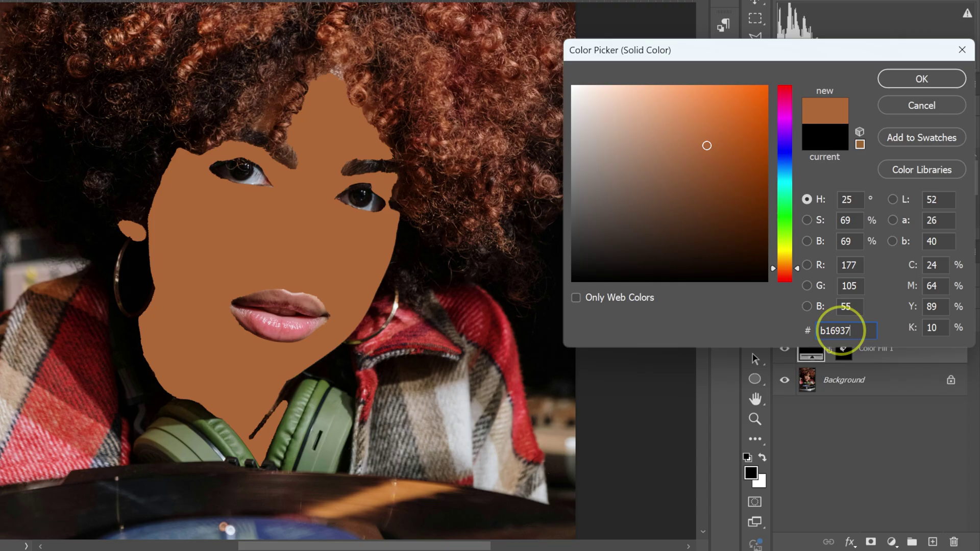
key(alt)
click(937, 81)
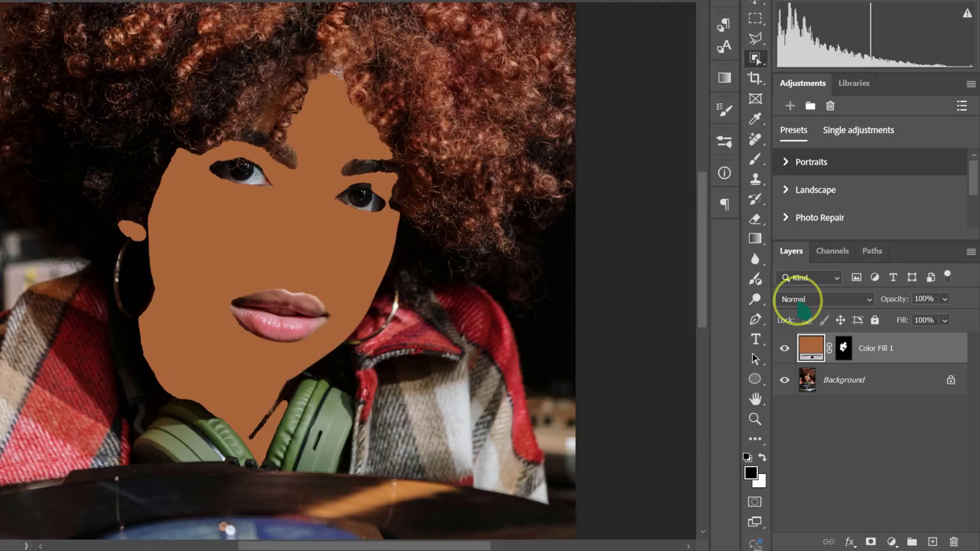
Step: Set Color Fill 1 to Soft Light blend at 70% opacity, comparing before and after
click(798, 300)
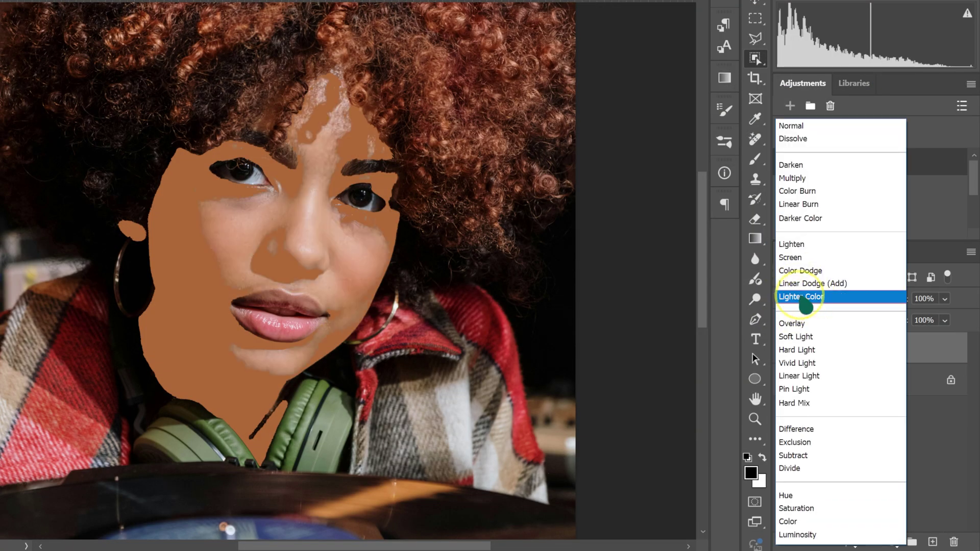
click(805, 338)
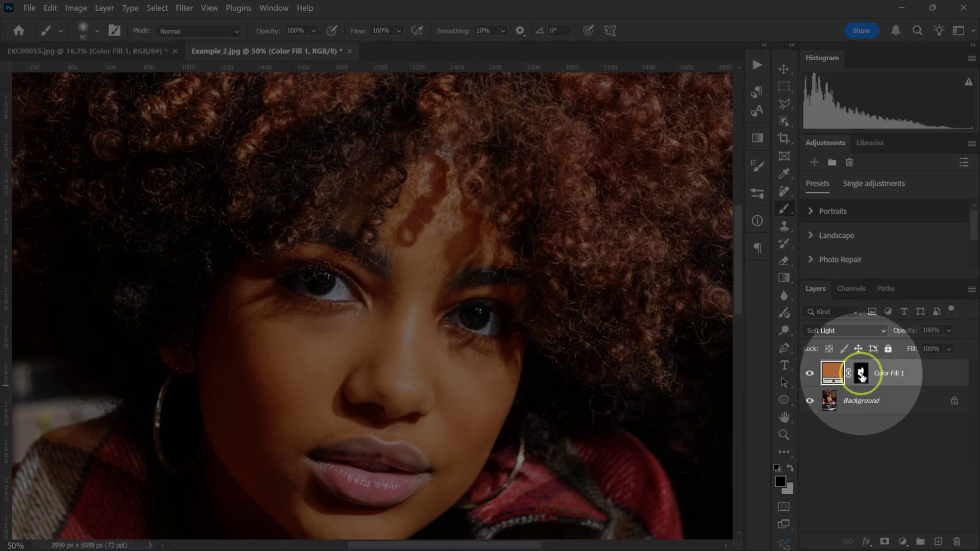
click(861, 374)
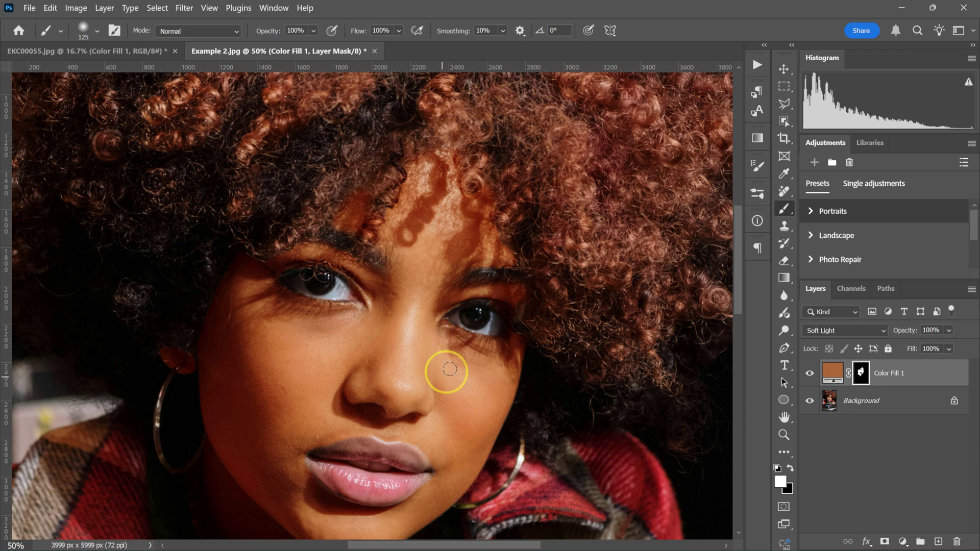
scroll(449, 372, down, 3)
scroll(518, 219, down, 1)
scroll(448, 295, down, 1)
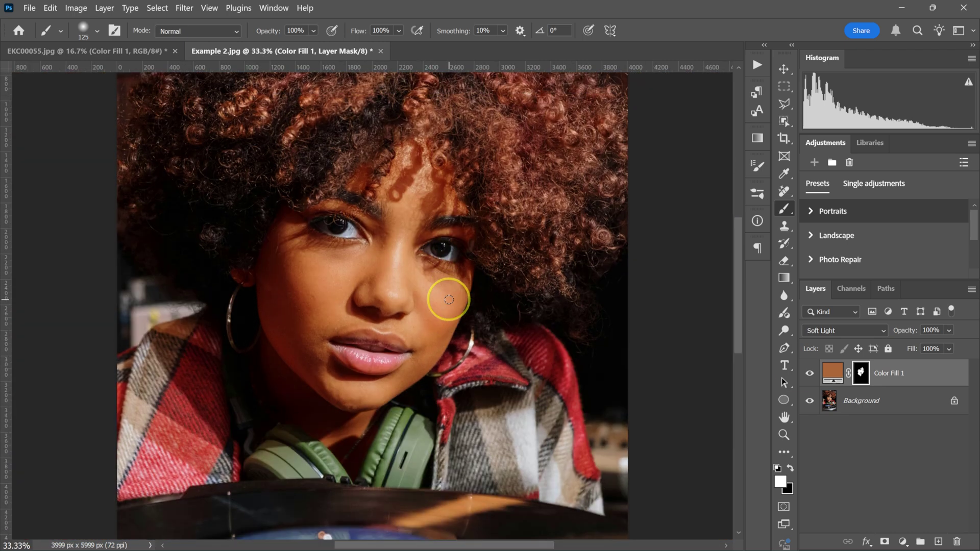
click(809, 372)
click(809, 374)
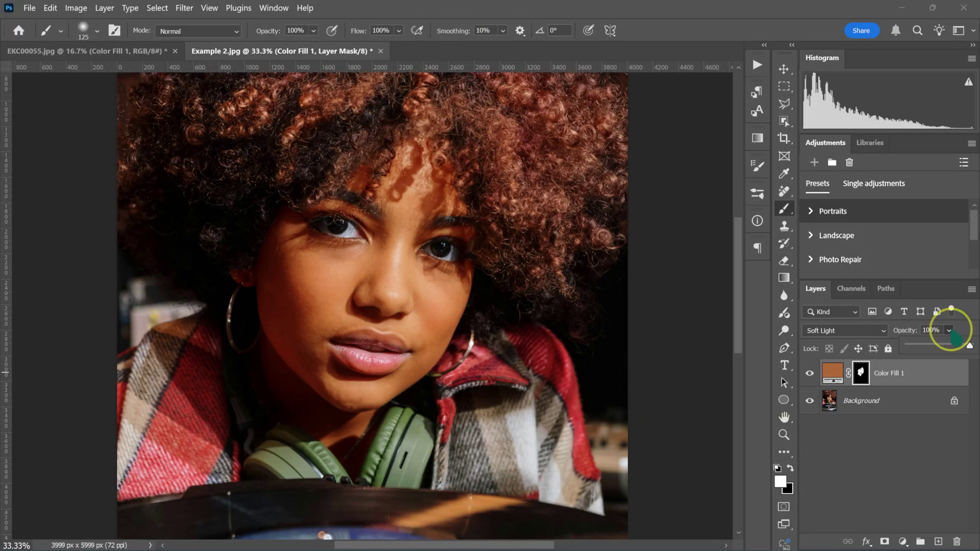
drag(954, 336, 932, 360)
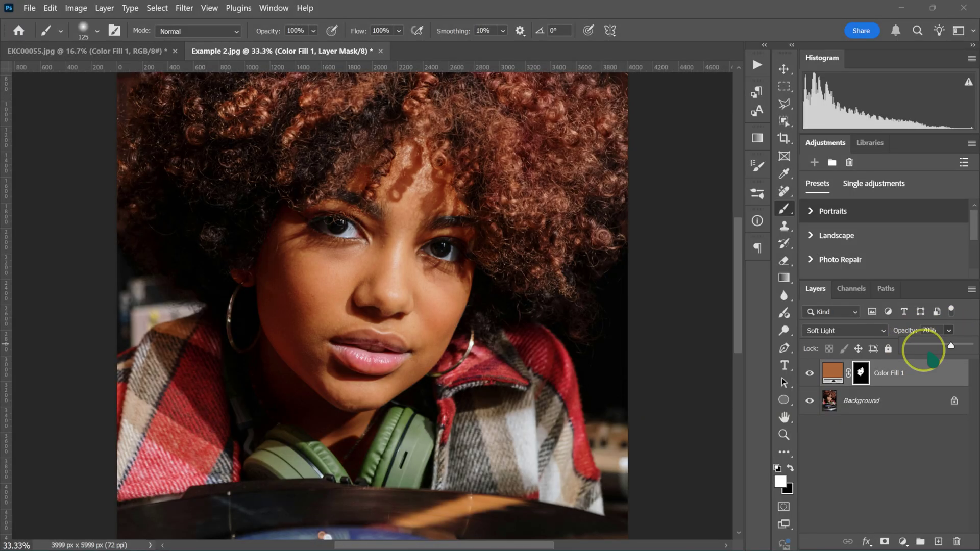
click(810, 374)
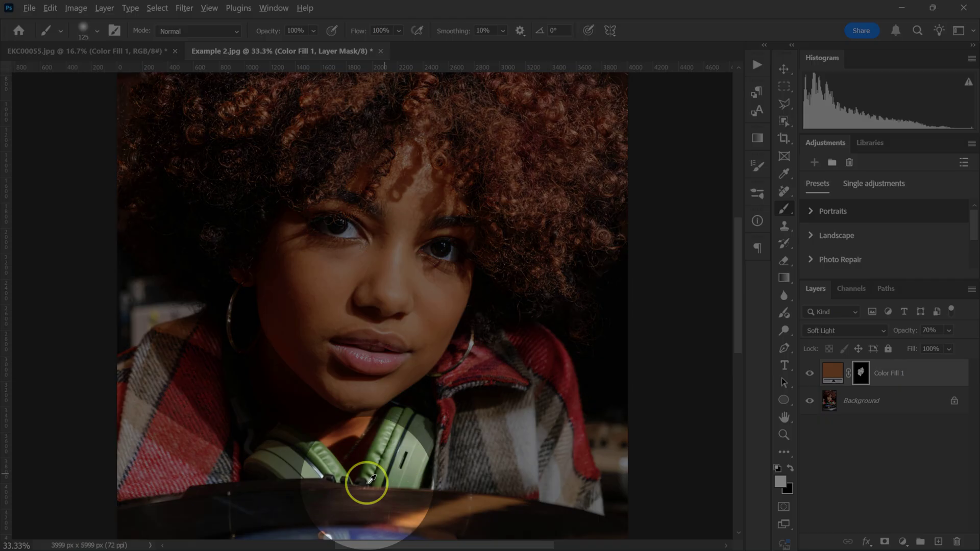
Step: Drag the skin-tone swatch chart image from Explorer onto the portrait and commit it
click(786, 255)
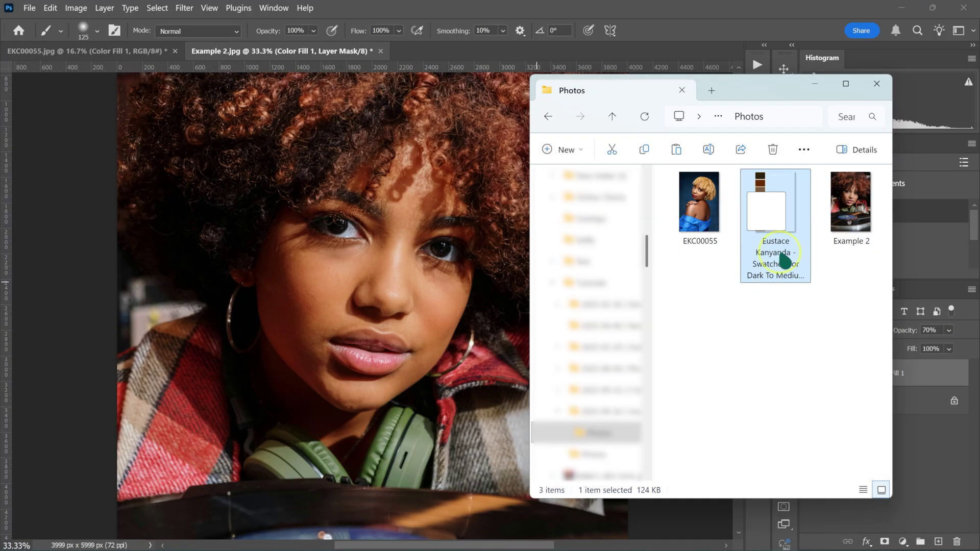
drag(780, 255, 186, 312)
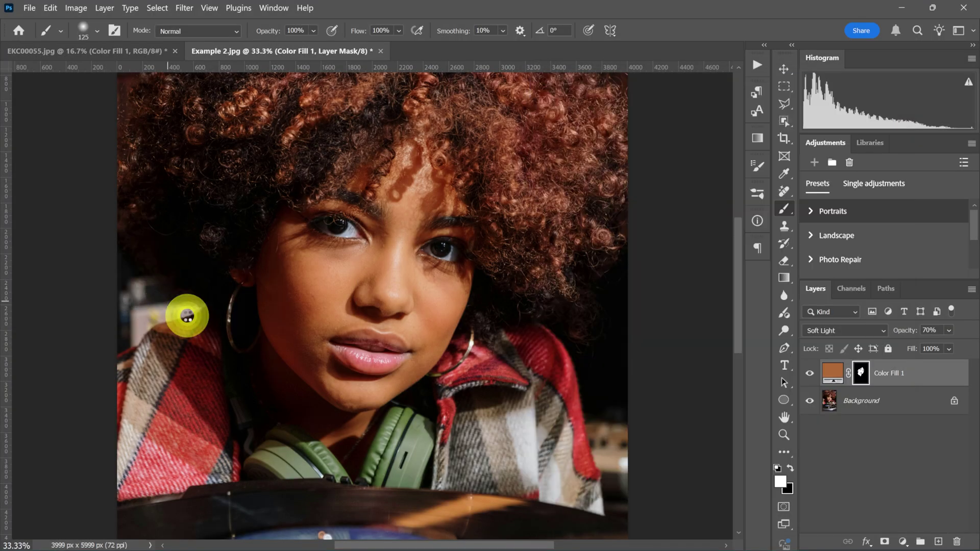
click(663, 31)
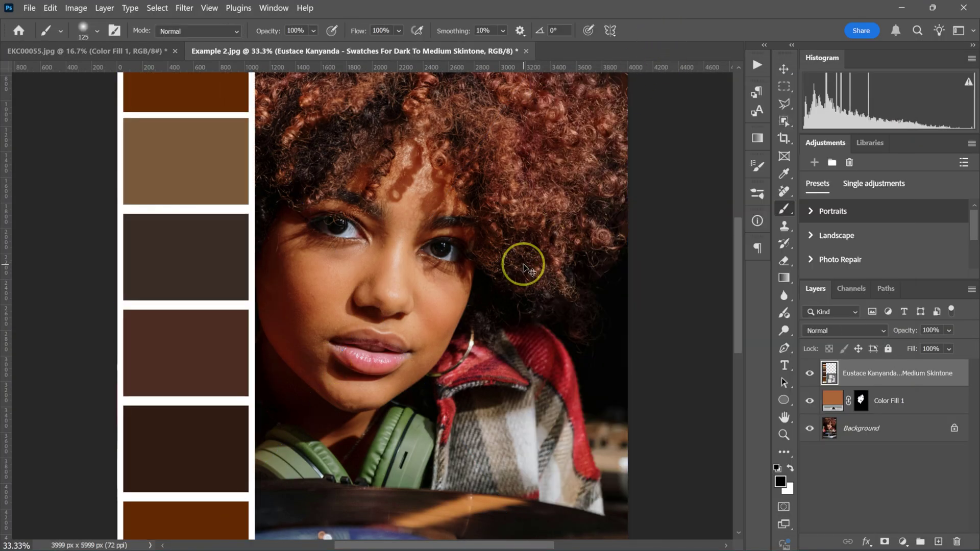
Step: Zoom out and move the swatch chart down so its strip lines the portrait's left edge
key(ctrl+minus)
key(ctrl+minus)
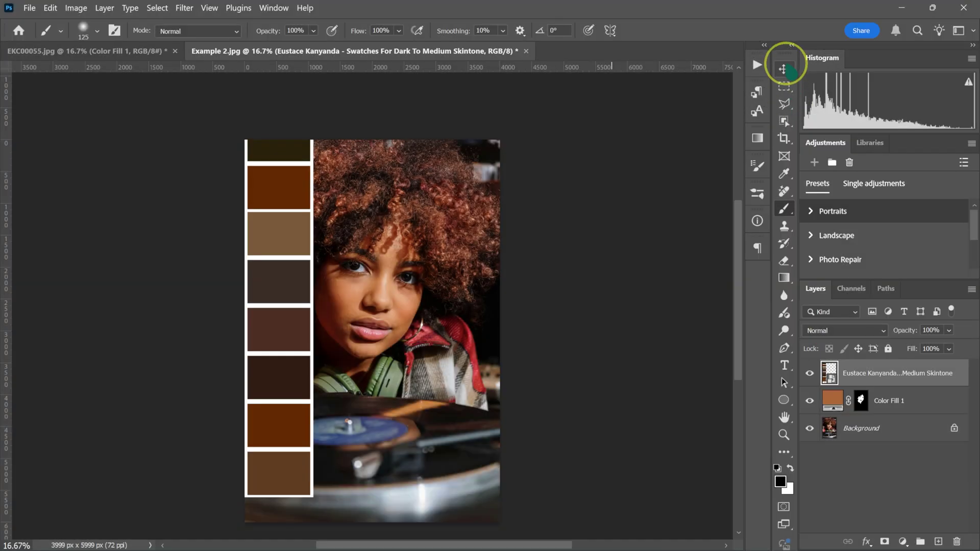
click(783, 69)
drag(283, 238, 280, 258)
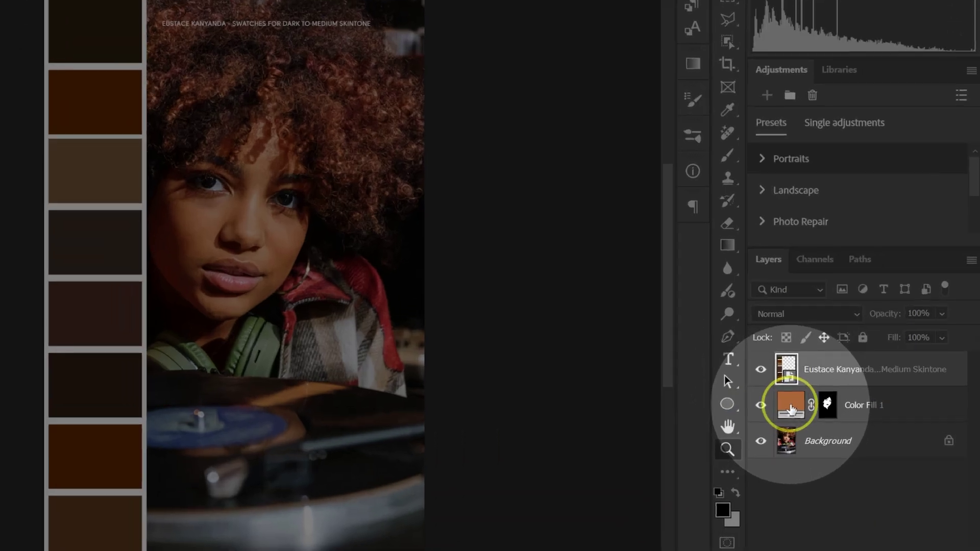
Step: Recolour Color Fill 1 with the light brown eyedropped from the swatch column
double_click(791, 408)
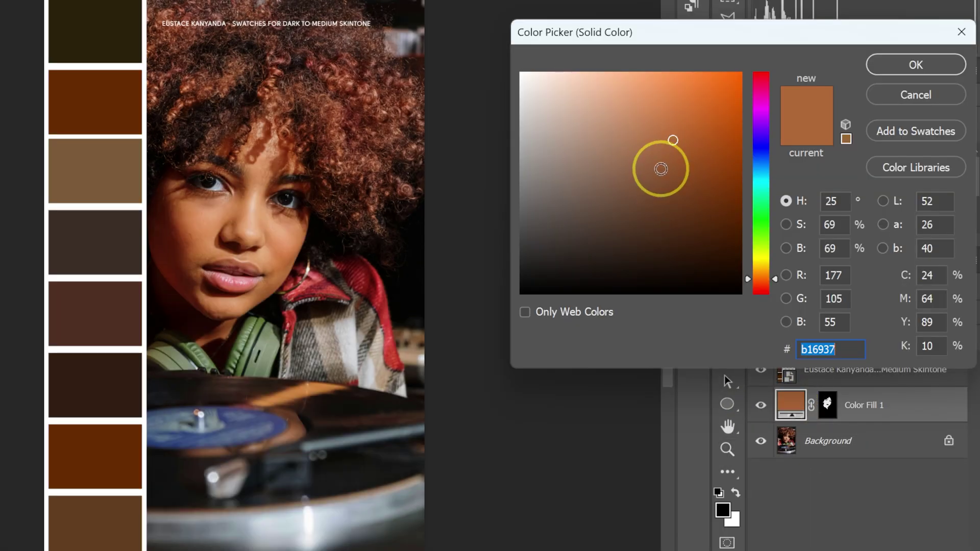
drag(116, 27, 108, 424)
drag(112, 505, 111, 154)
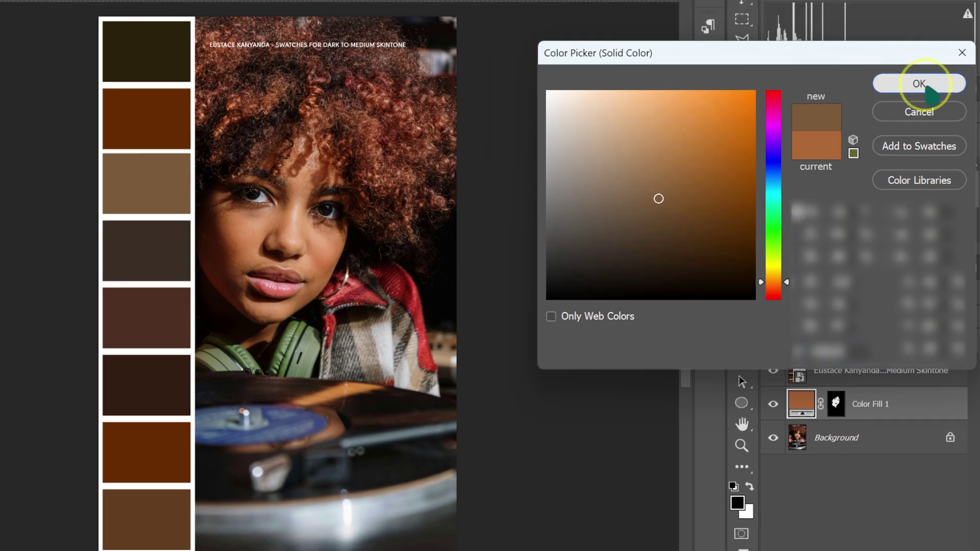
click(915, 64)
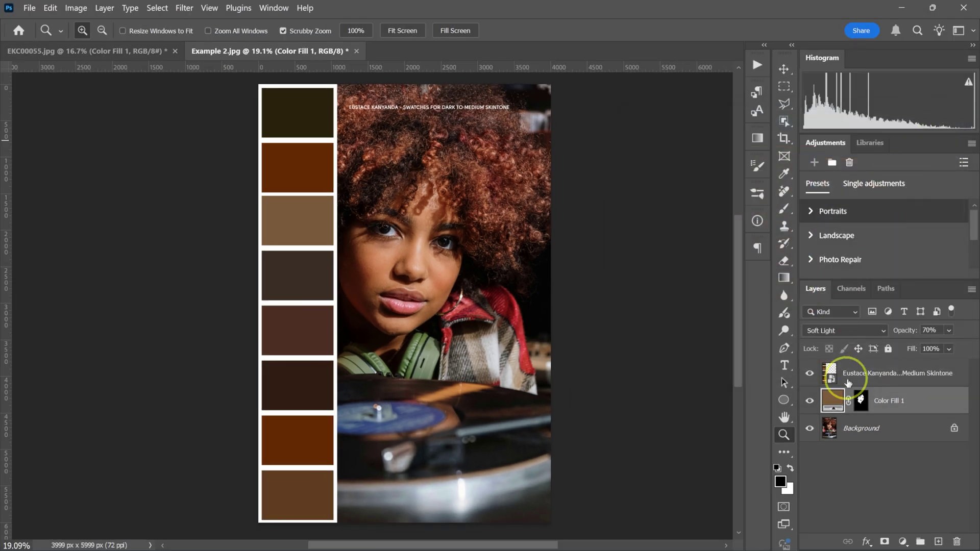
Step: Hide the swatch chart layer, compare the fill on and off, and zoom in on the face
click(810, 375)
click(809, 402)
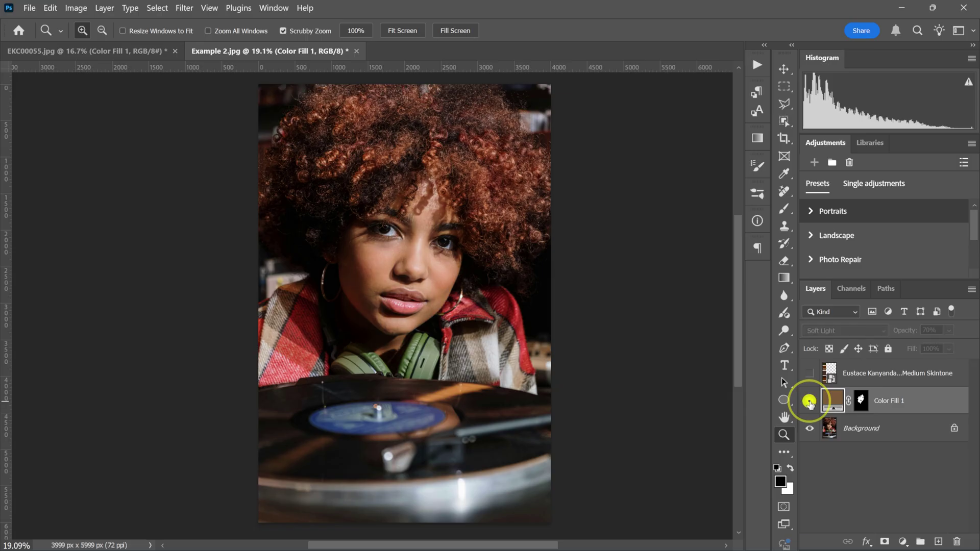
click(811, 404)
click(579, 321)
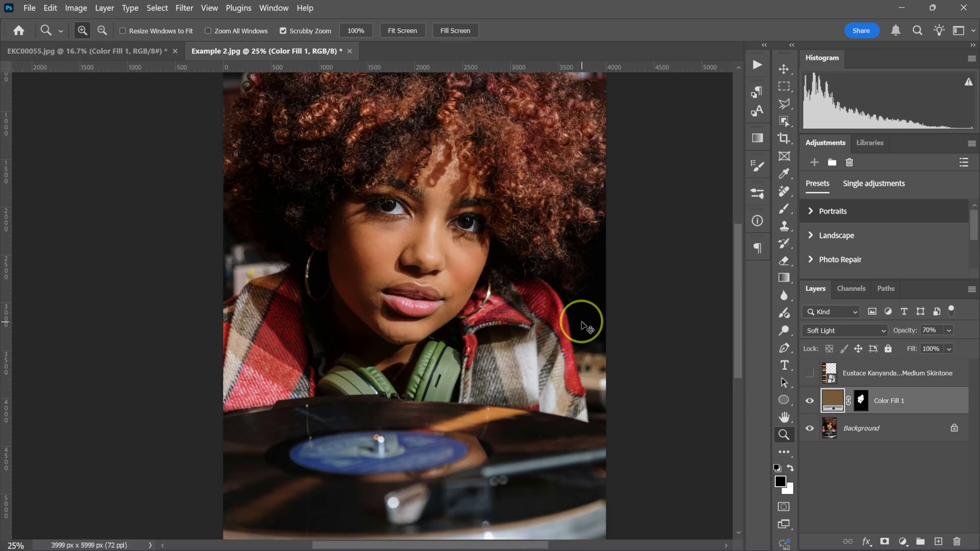
click(490, 510)
scroll(493, 387, up, 2)
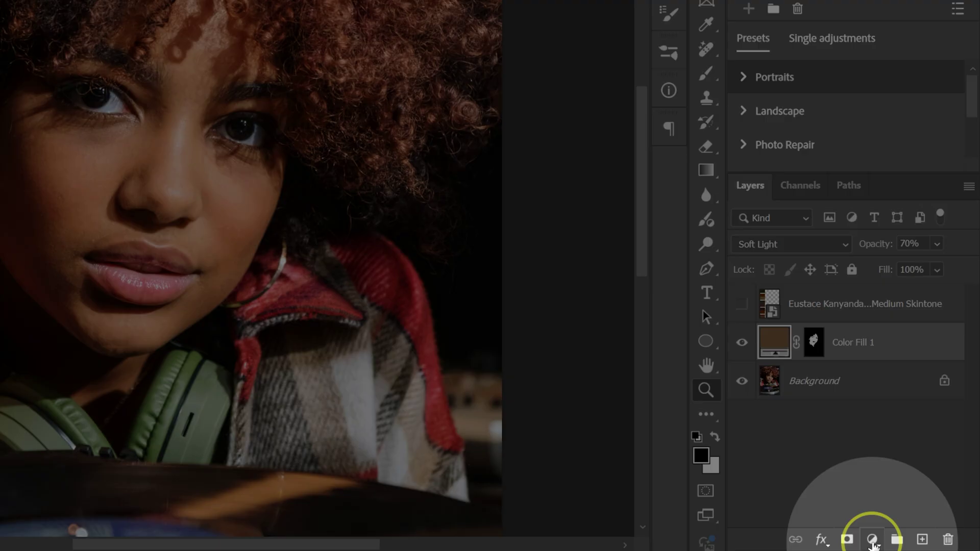
click(872, 539)
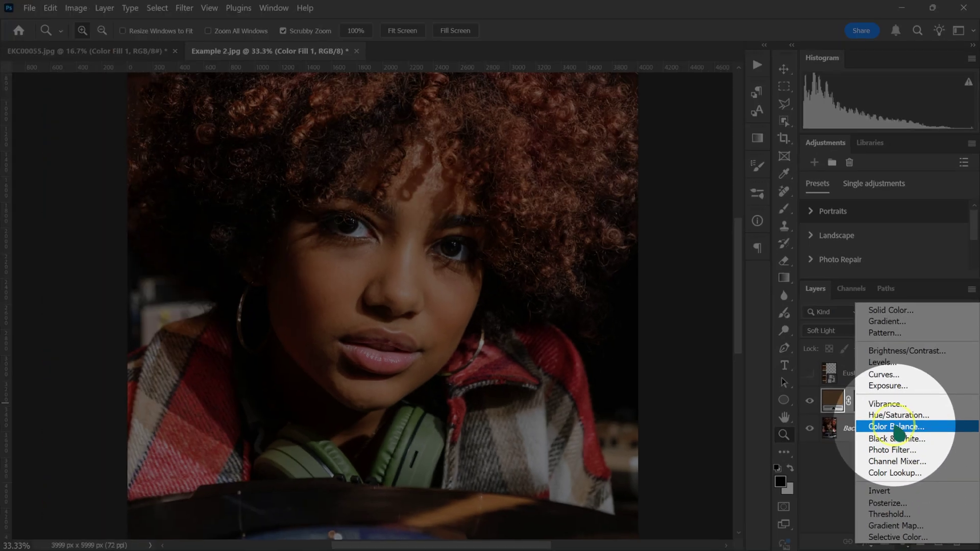
Step: Add a Color Balance layer: midtones Red +10, Blue −5; shadows and highlights Blue +5
click(826, 380)
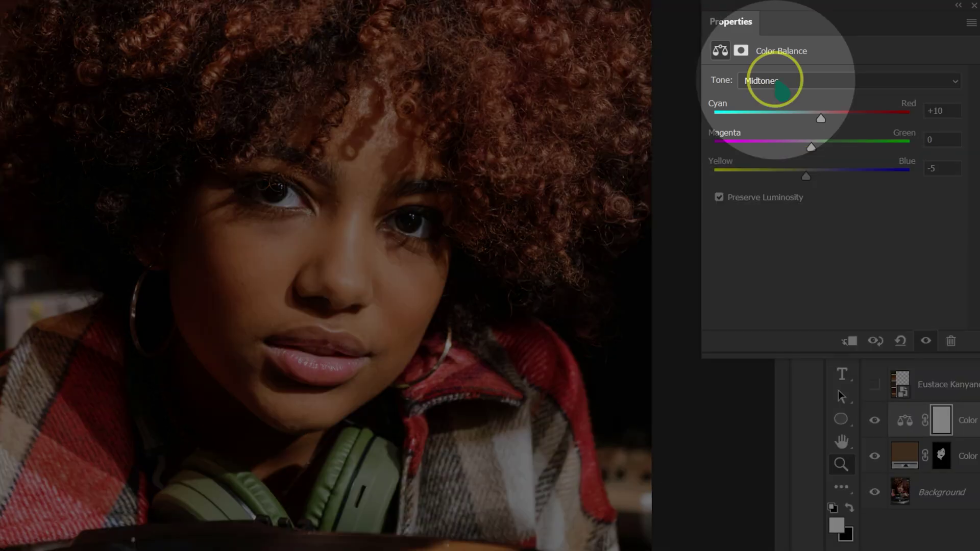
click(773, 81)
click(765, 92)
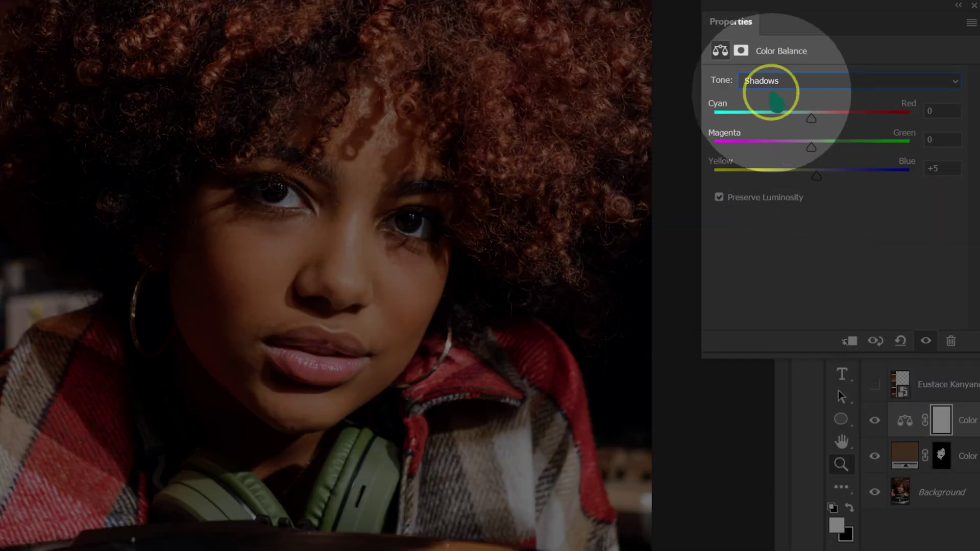
click(764, 85)
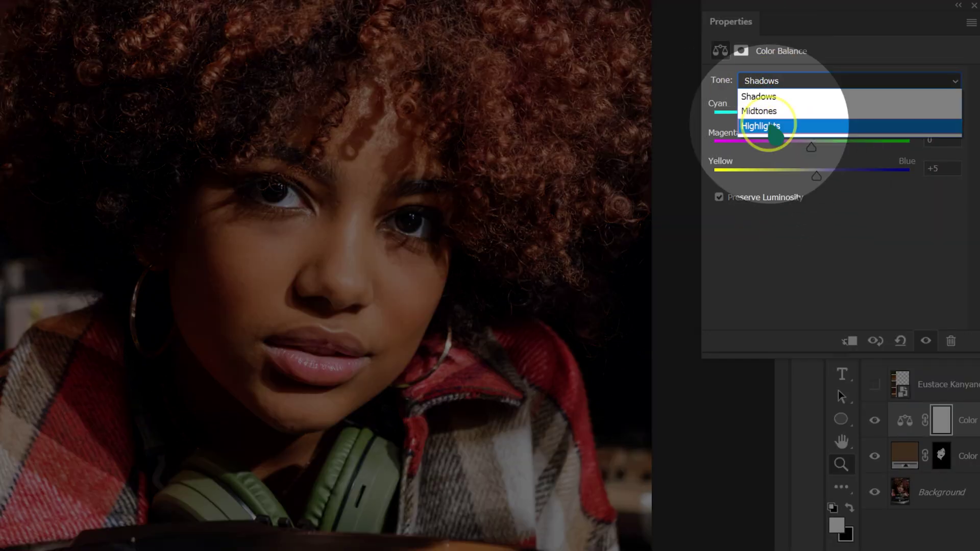
click(772, 127)
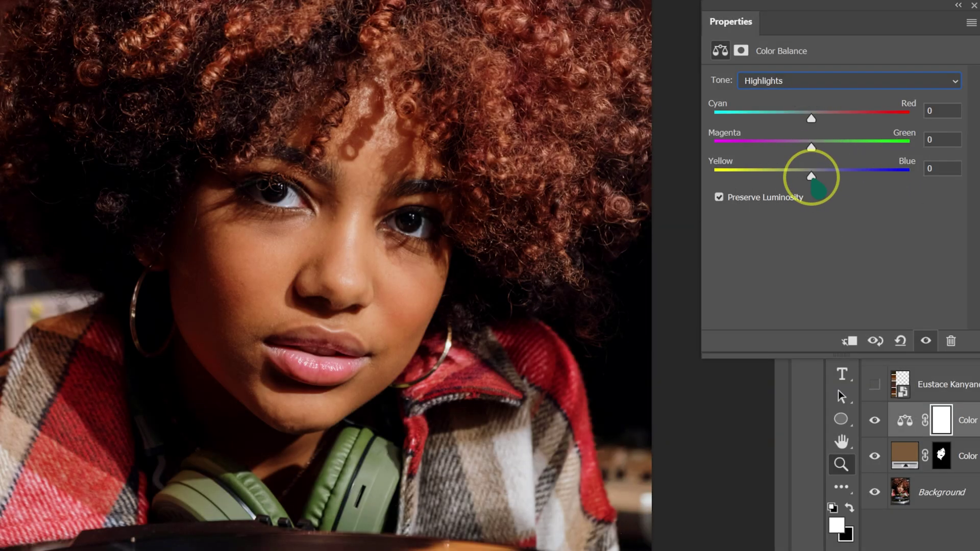
drag(814, 179, 817, 178)
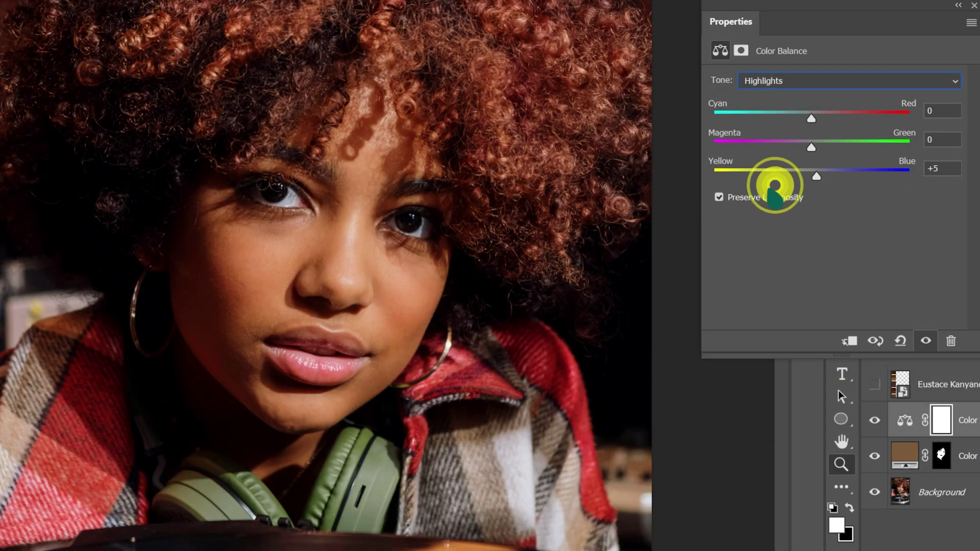
click(971, 6)
click(875, 420)
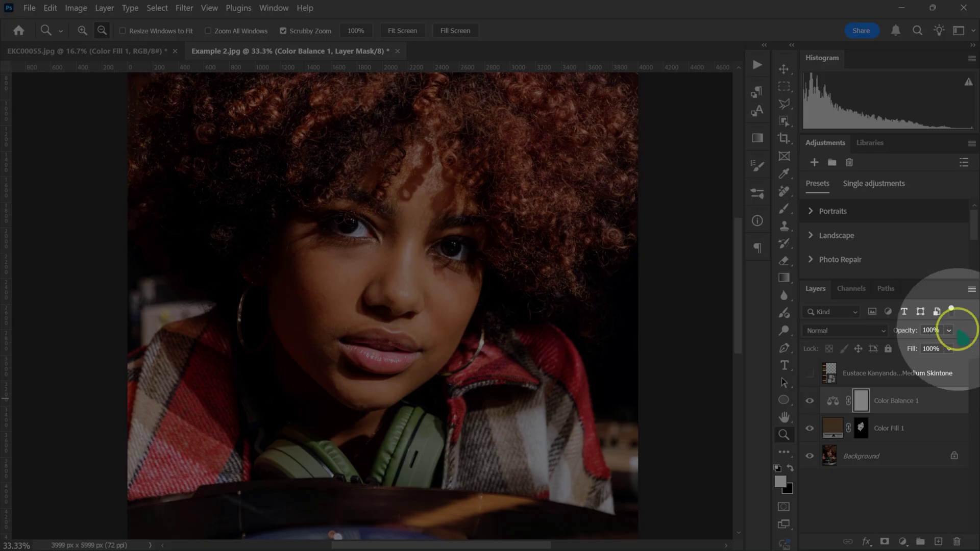
Step: Lower Color Balance 1 to 75% opacity and toggle it to compare with the original
click(949, 330)
drag(964, 343, 952, 345)
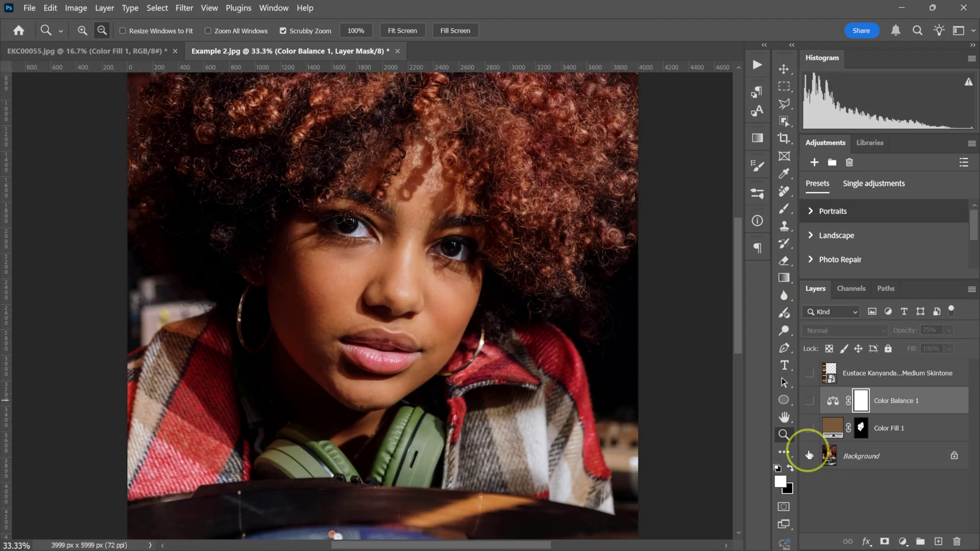
alt+click(808, 455)
alt+click(809, 455)
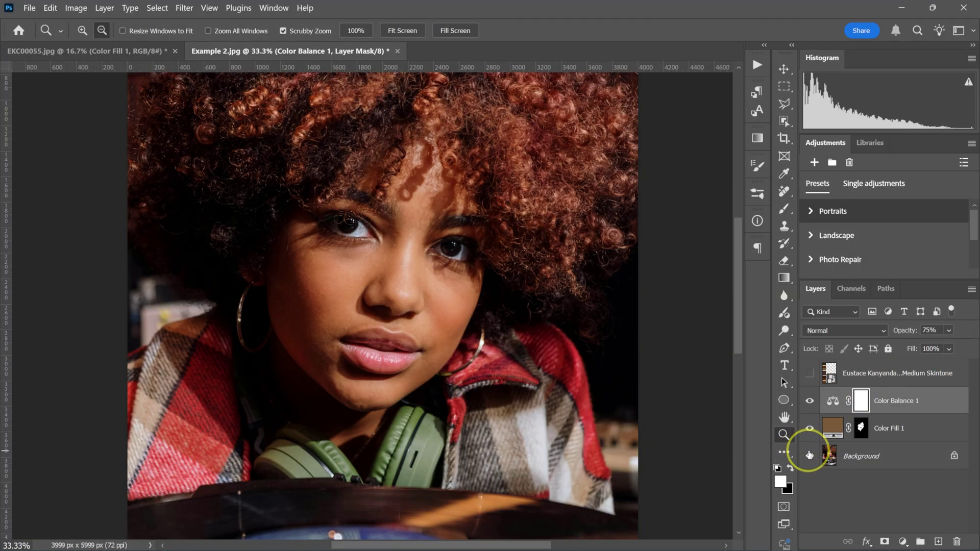
alt+click(809, 455)
alt+click(809, 454)
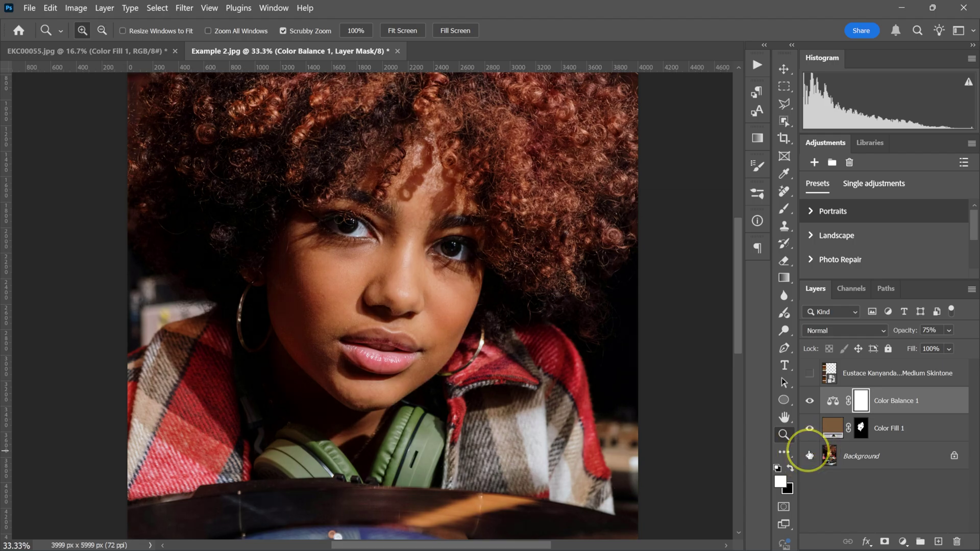